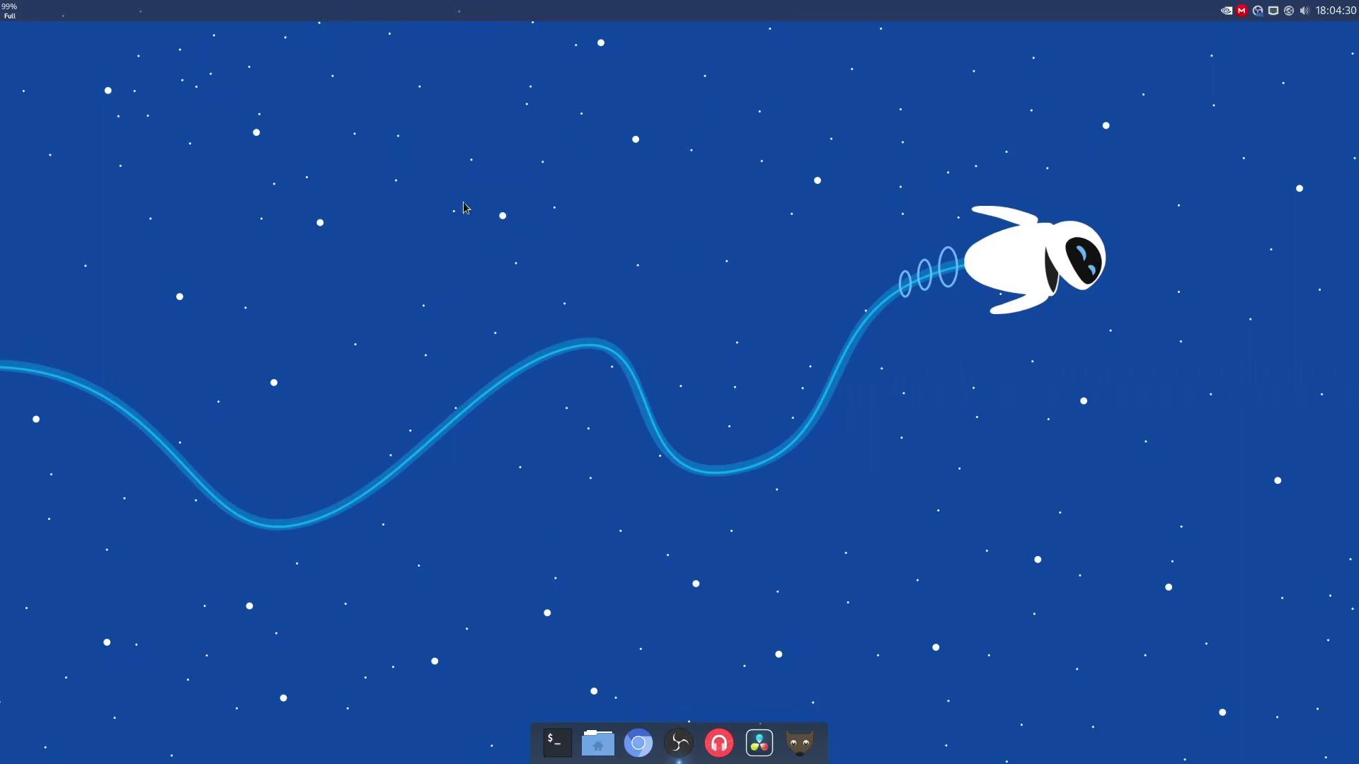
# In a terminal from the desktop menu, enter 'obmenu-generator -pi' using fish autosuggestion
pyautogui.rightClick(289, 149)
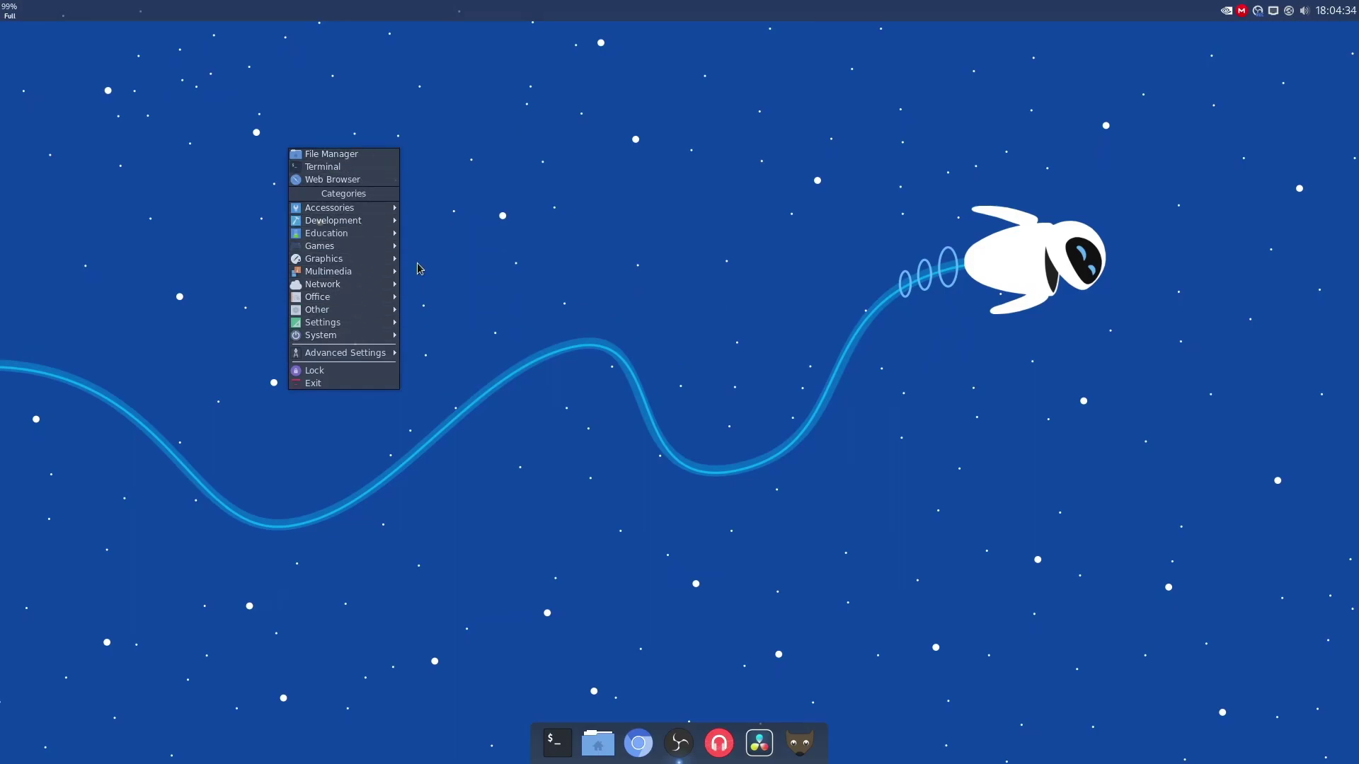
pyautogui.click(518, 281)
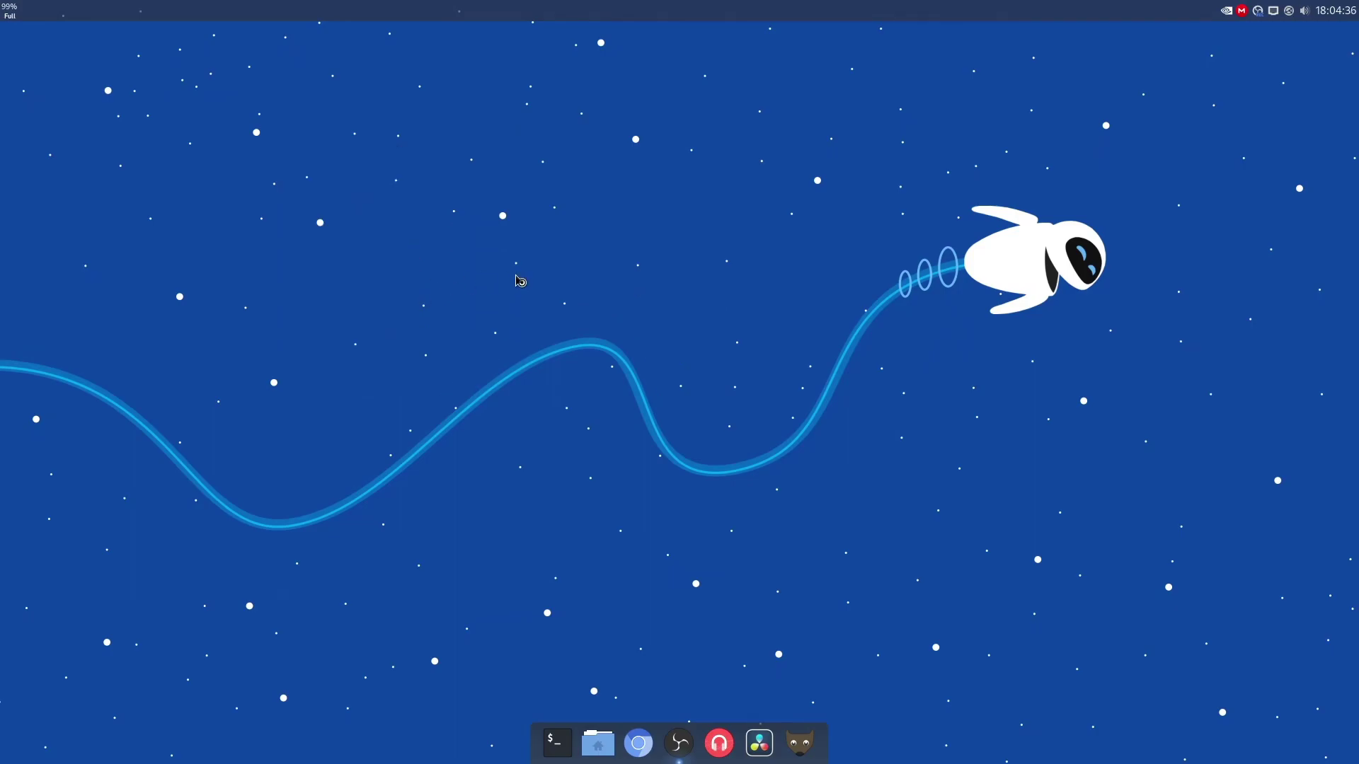
pyautogui.write('random')
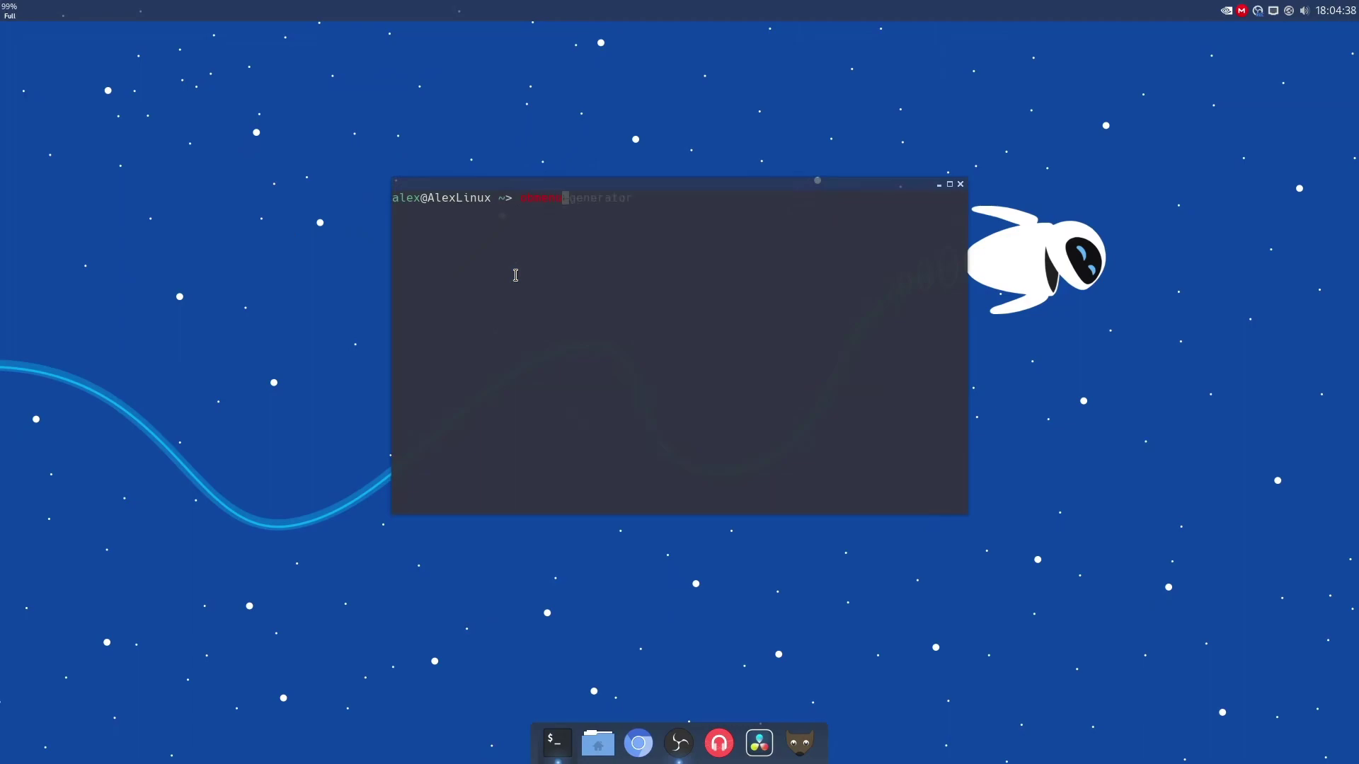
pyautogui.press('Tab')
pyautogui.write('-pi')
pyautogui.press('Return')
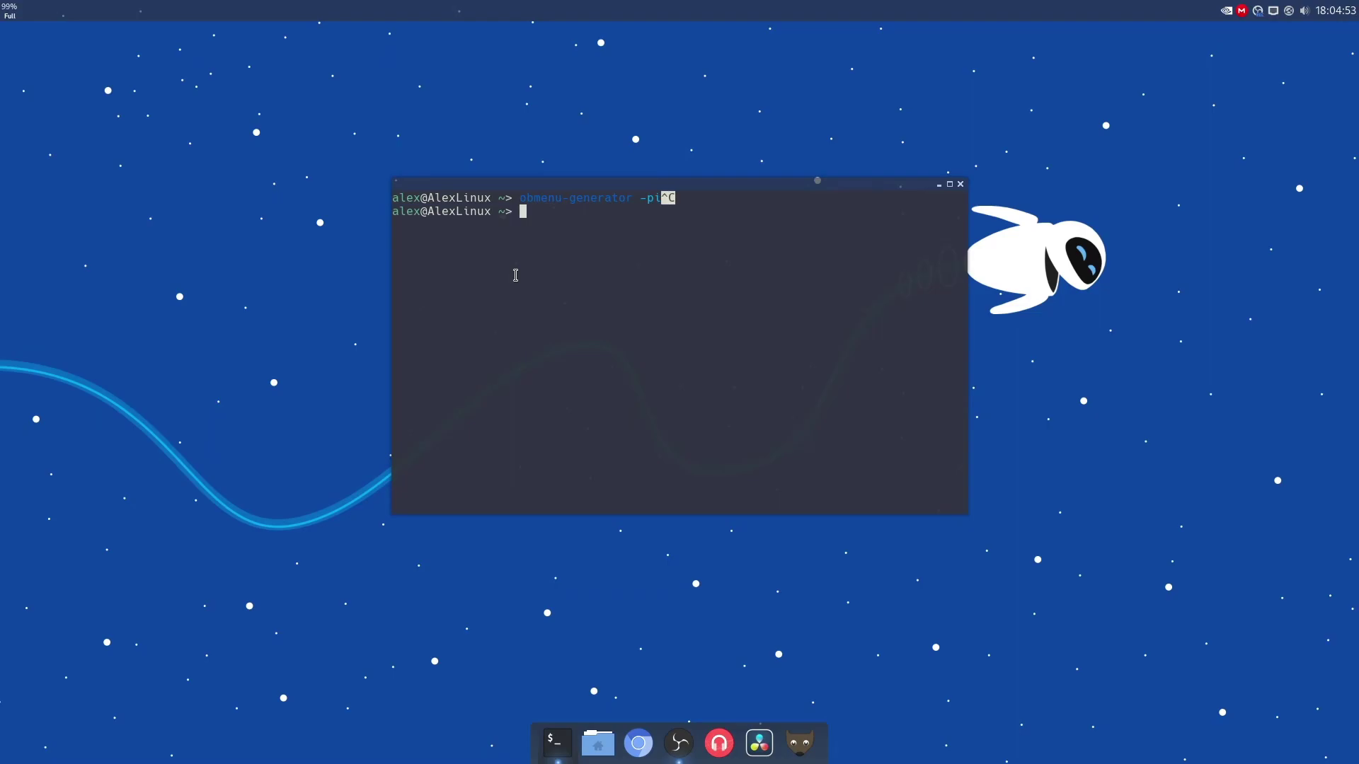
# Close the terminal with Ctrl+D, then open and dismiss the desktop root menu twice
pyautogui.hotkey('ctrl', 'd')
pyautogui.rightClick(516, 275)
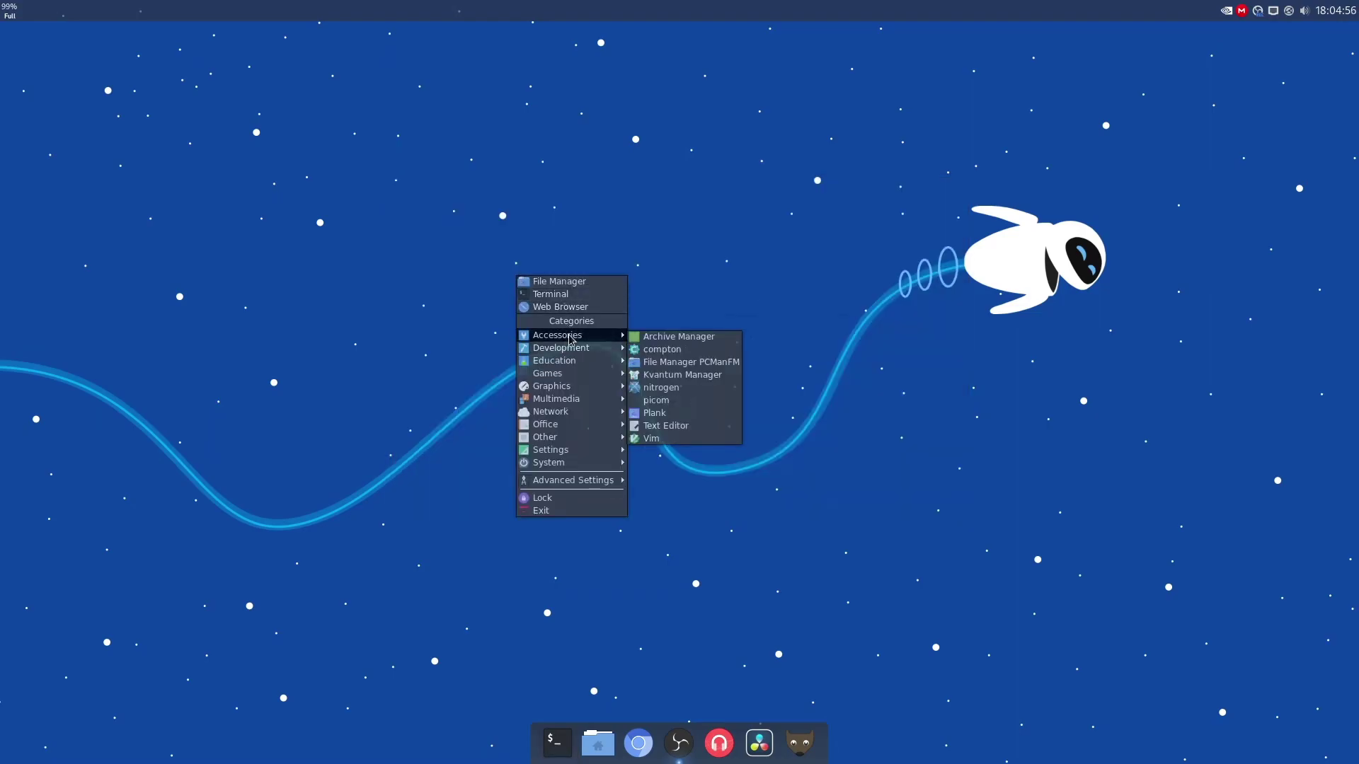
pyautogui.moveTo(582, 451)
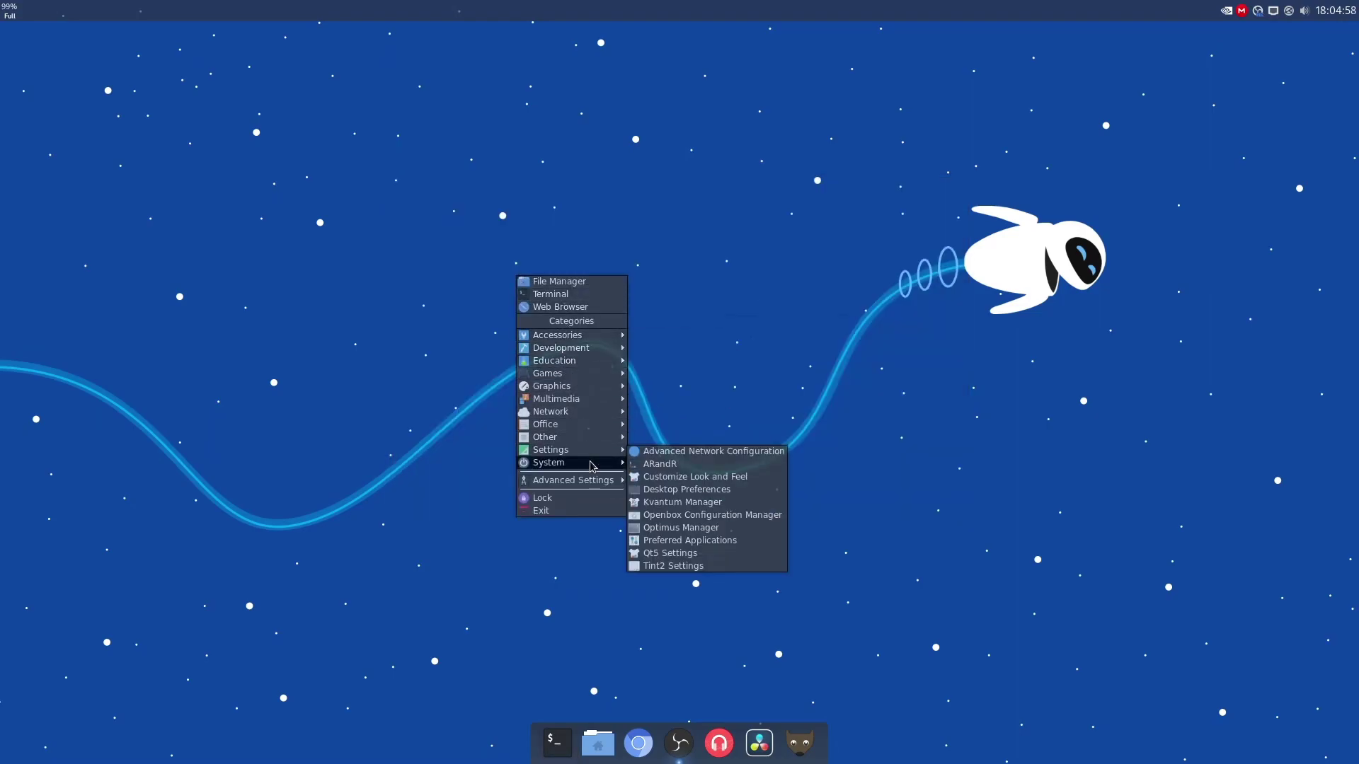
pyautogui.click(820, 304)
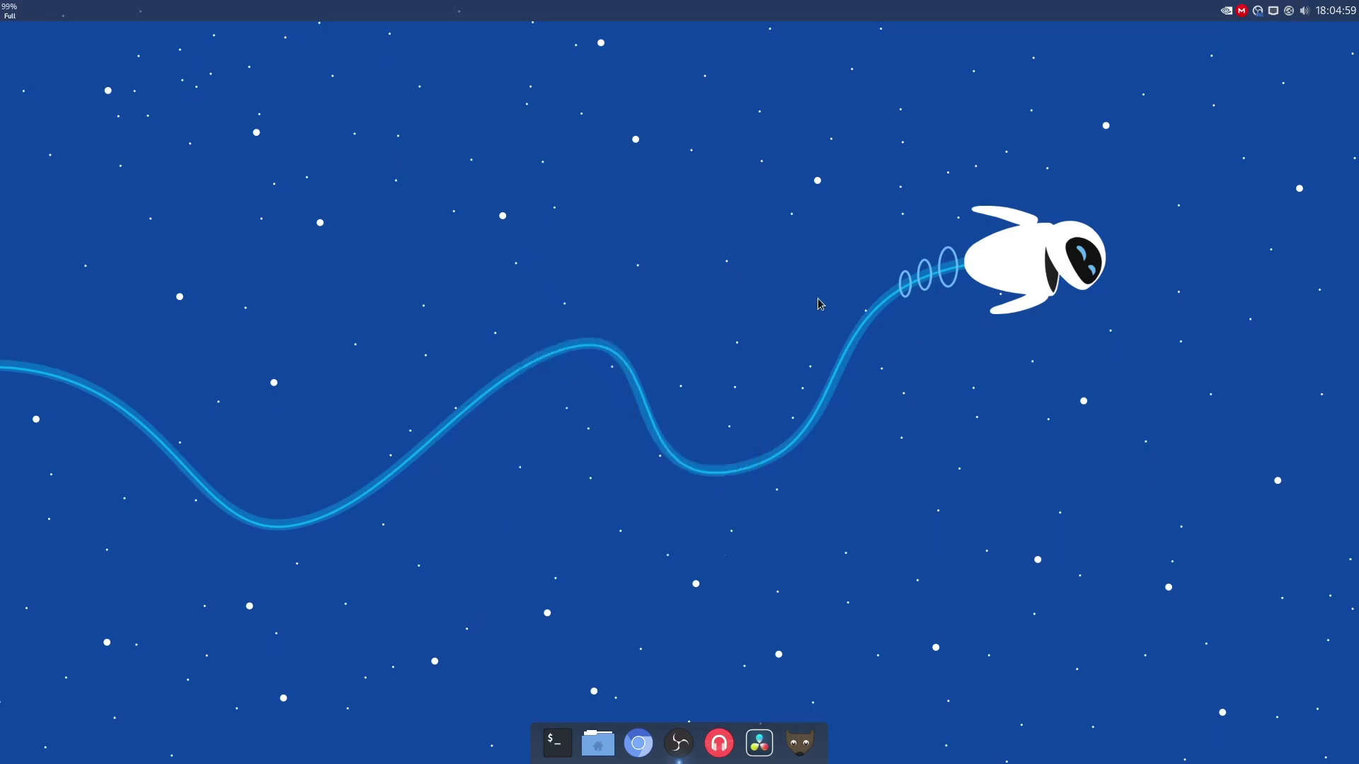
pyautogui.rightClick(602, 254)
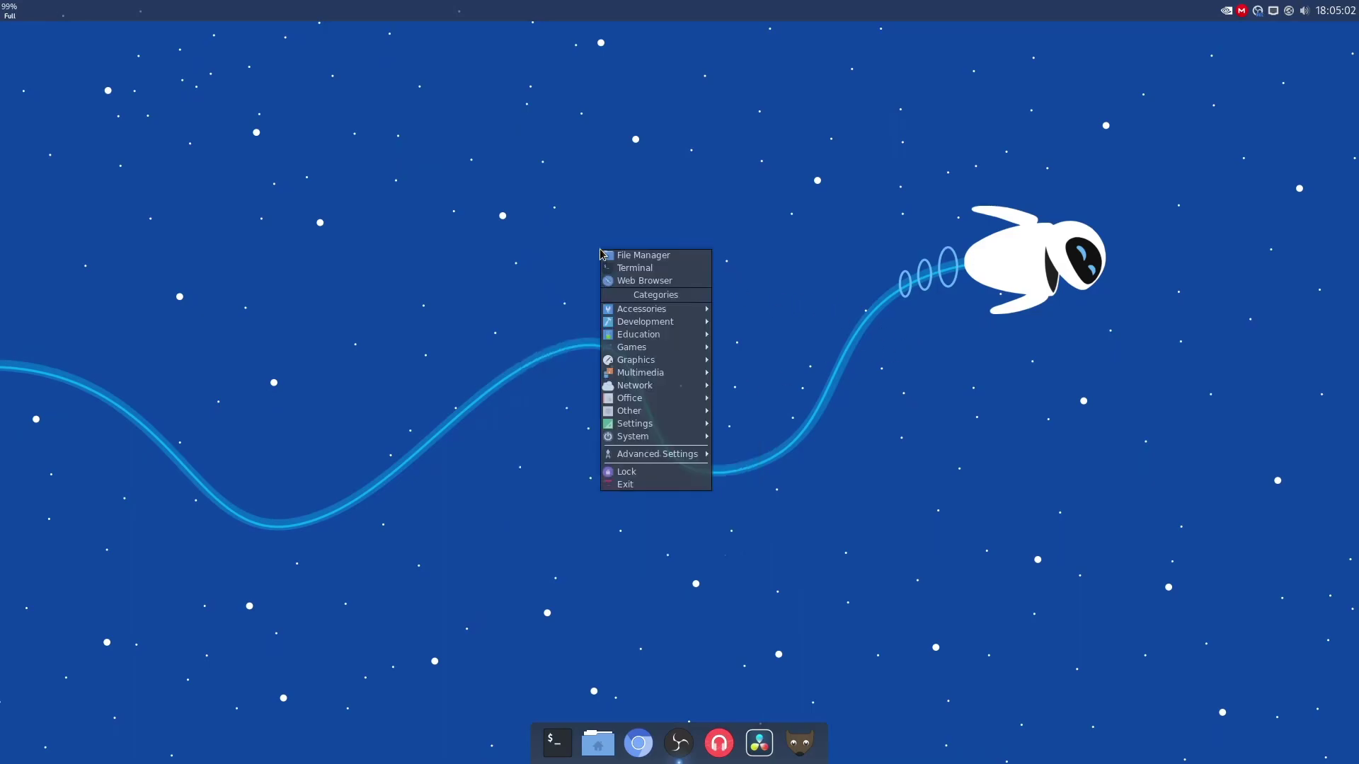
pyautogui.click(443, 331)
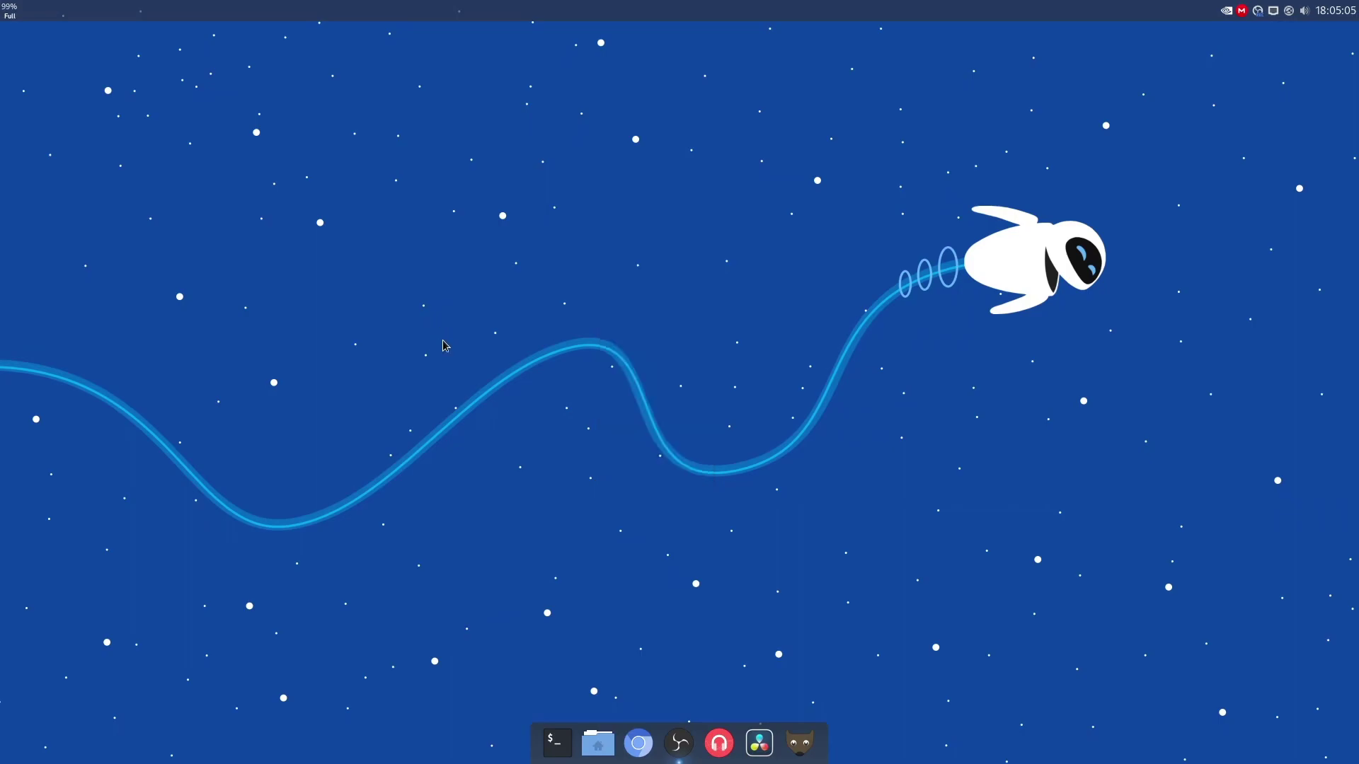
# Open the root menu at several desktop positions, leaving it open at the last spot
pyautogui.rightClick(163, 131)
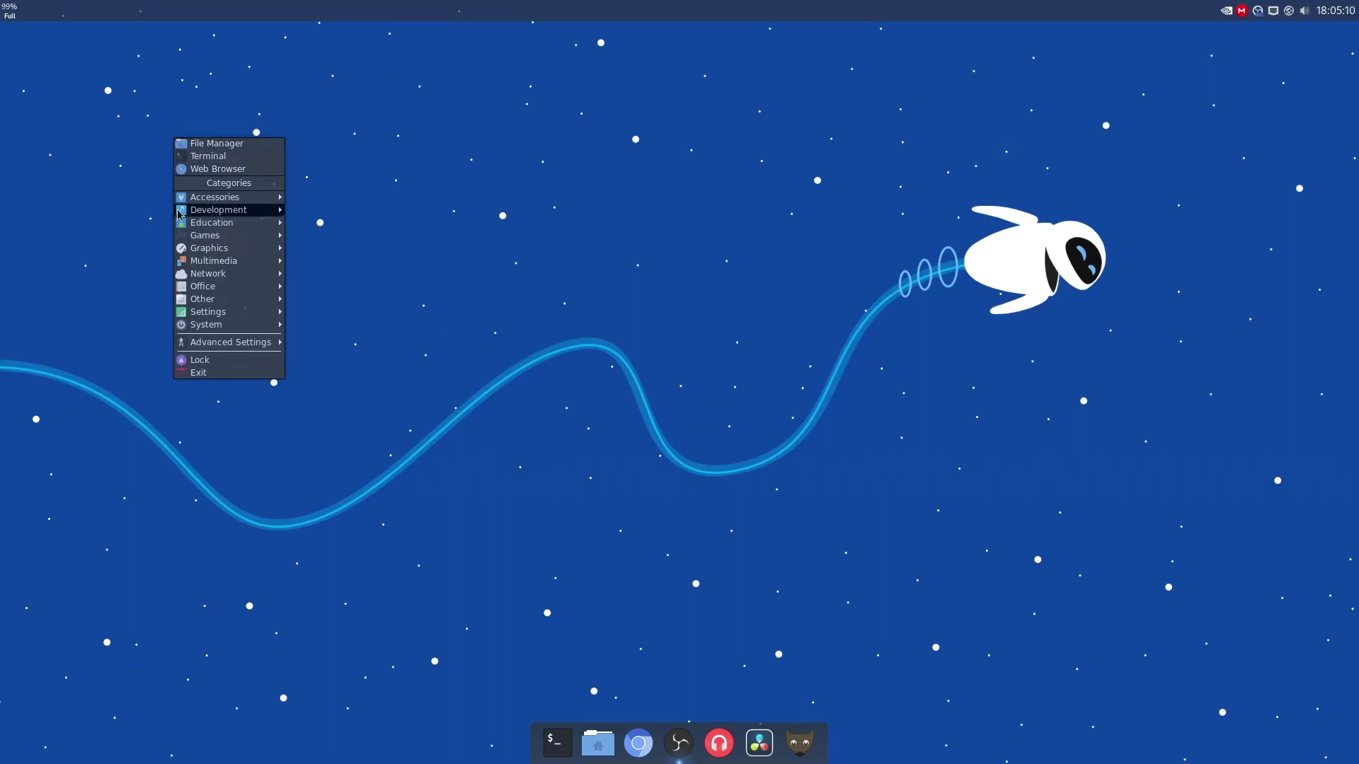
pyautogui.click(402, 207)
pyautogui.rightClick(61, 100)
pyautogui.click(898, 137)
pyautogui.rightClick(1042, 139)
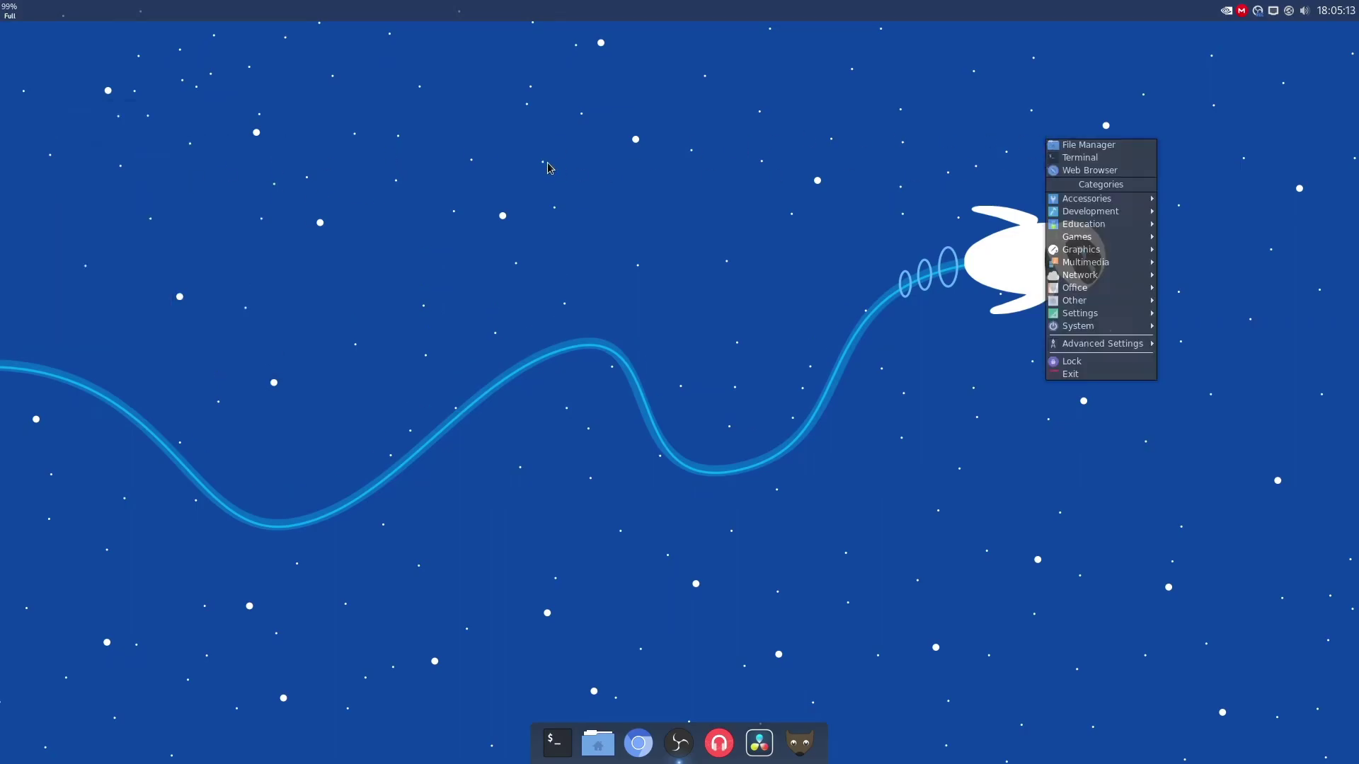
pyautogui.click(546, 164)
pyautogui.rightClick(296, 217)
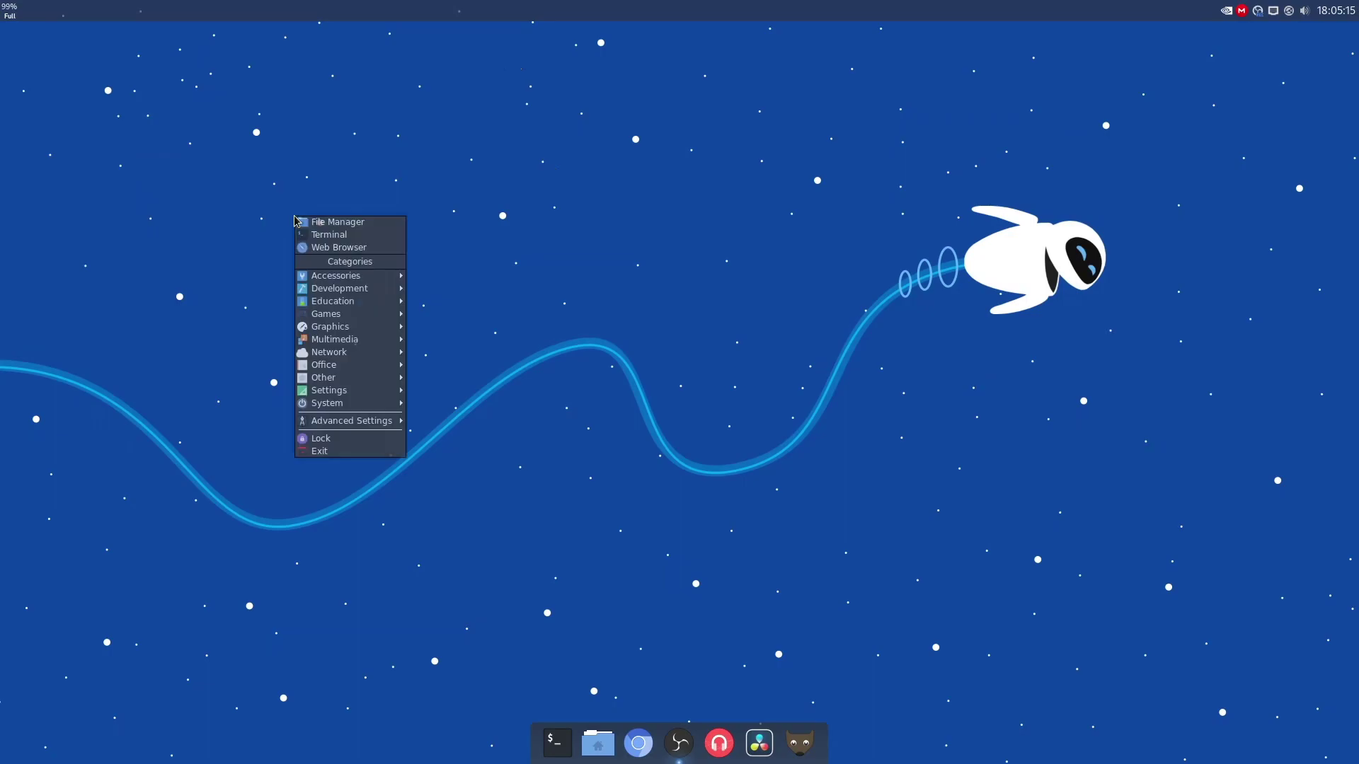
# Launch Tint2 Settings from the root menu's Settings submenu and show the panel background settings
pyautogui.moveTo(363, 390)
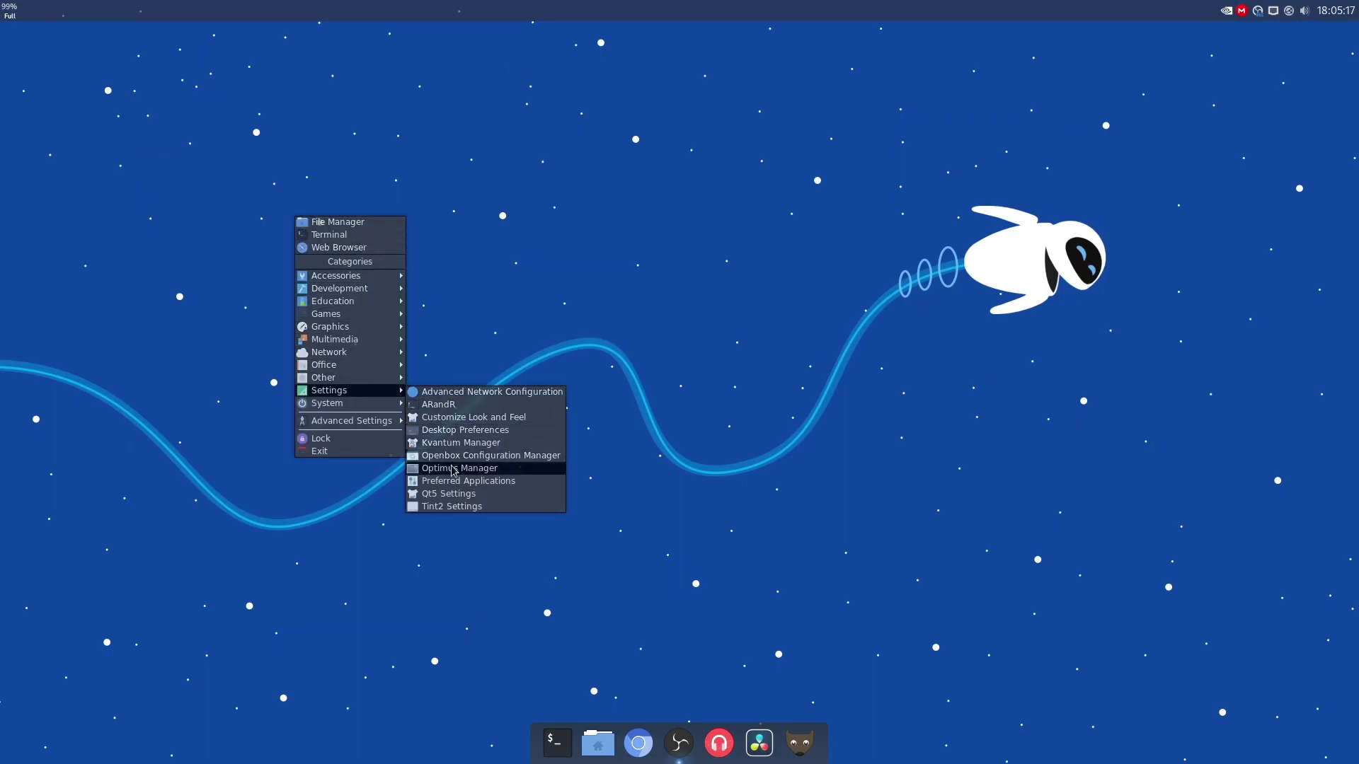
pyautogui.click(458, 507)
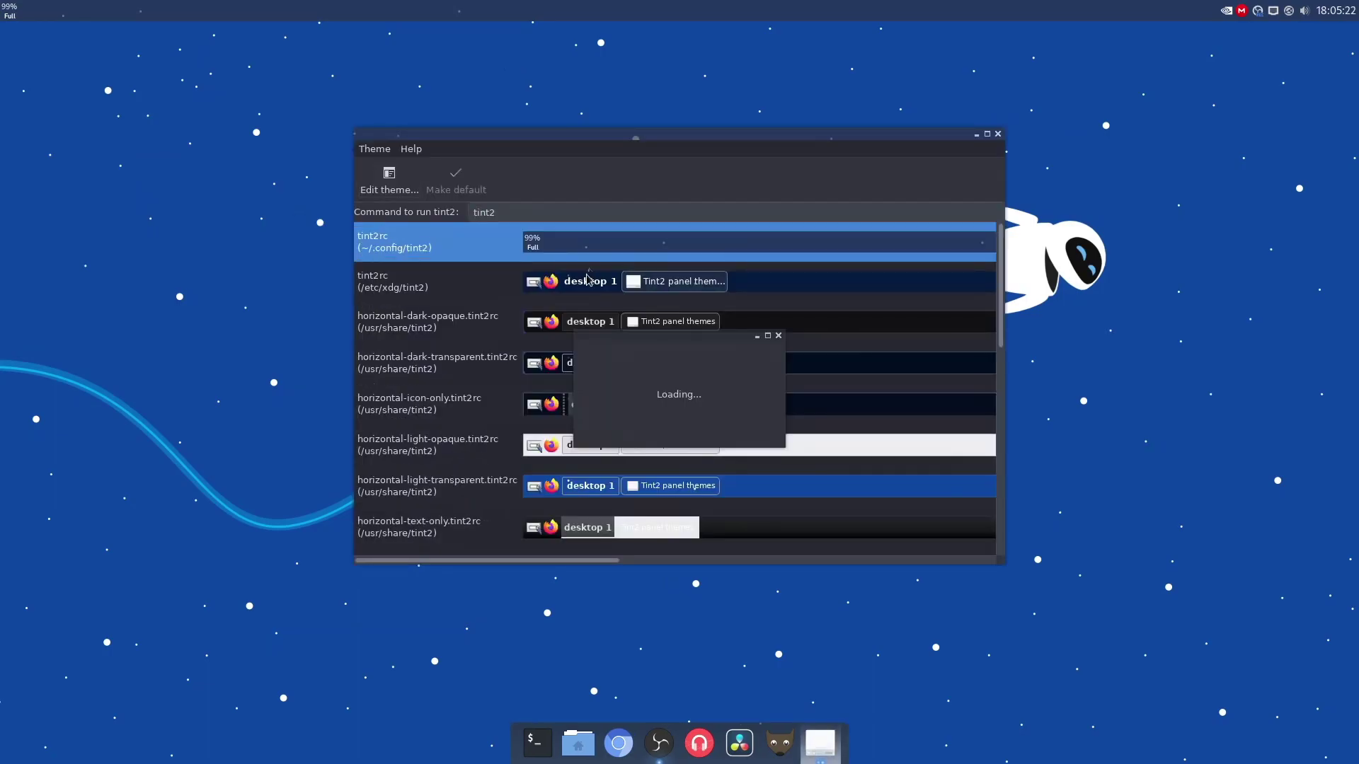
pyautogui.moveTo(13, 14)
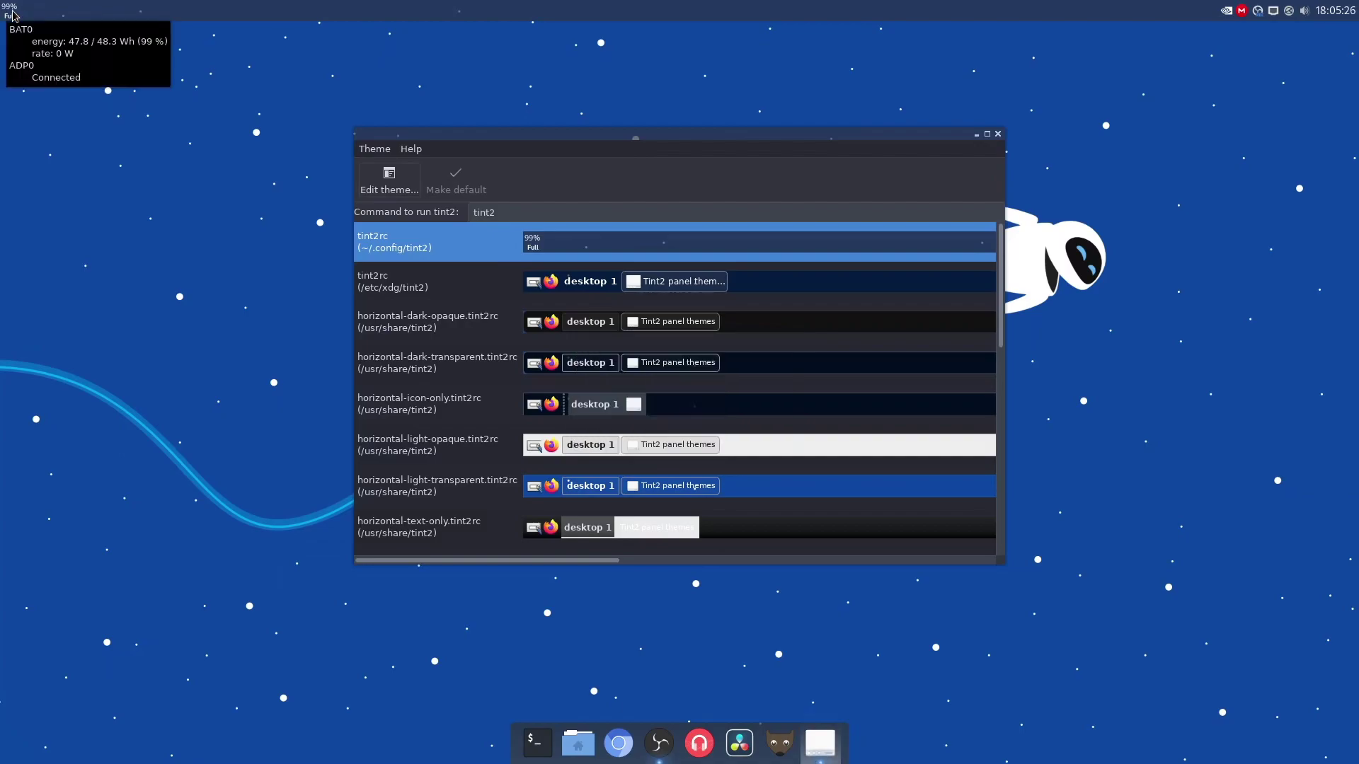
pyautogui.click(388, 180)
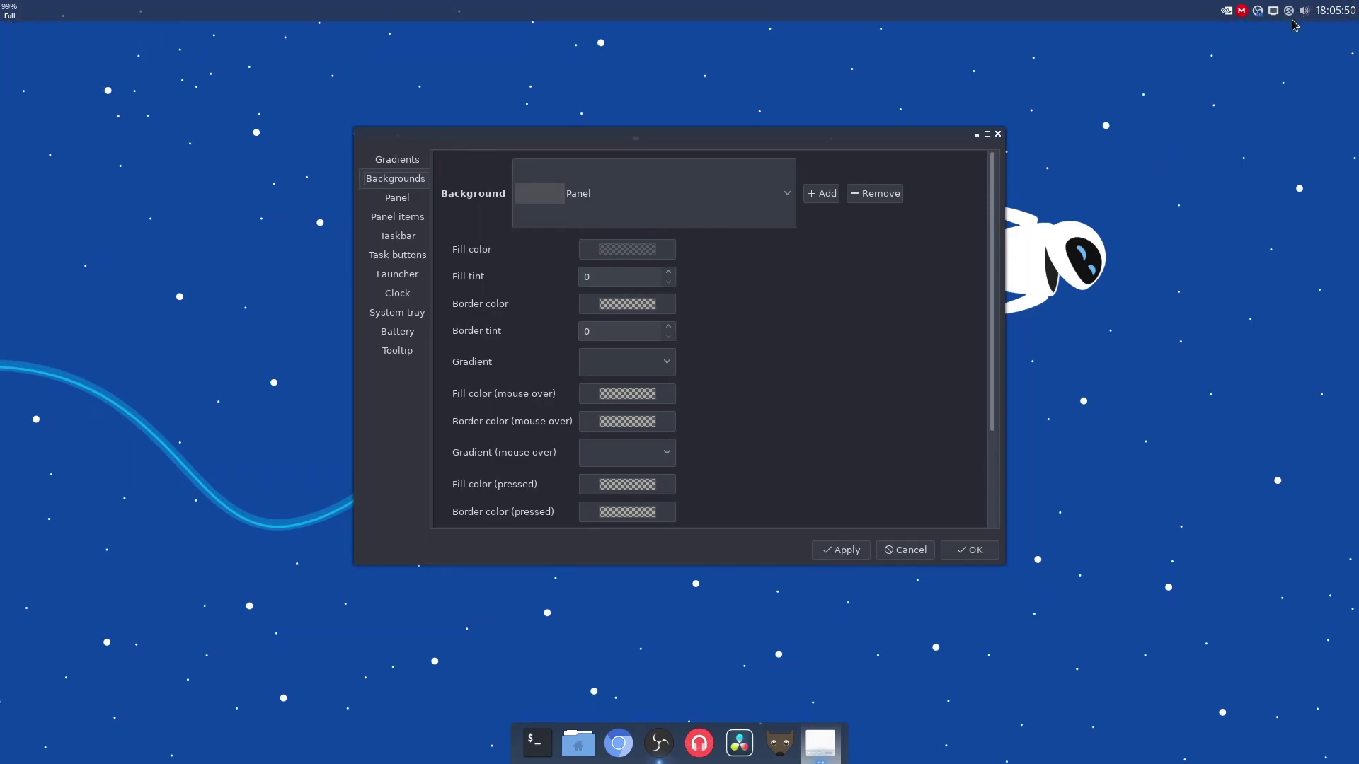
# Apply the panel settings, then close the theme editor and the tint2 theme list
pyautogui.click(842, 550)
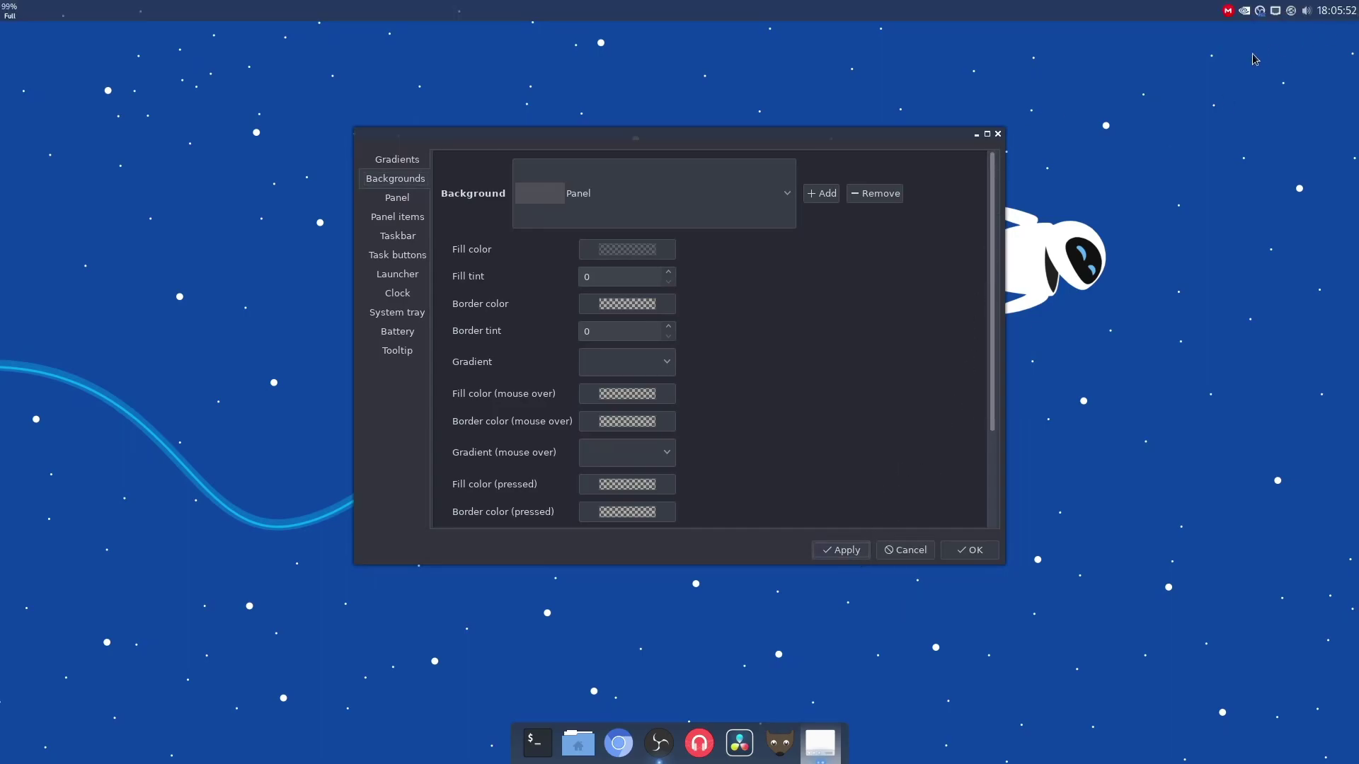
pyautogui.click(998, 134)
pyautogui.click(998, 135)
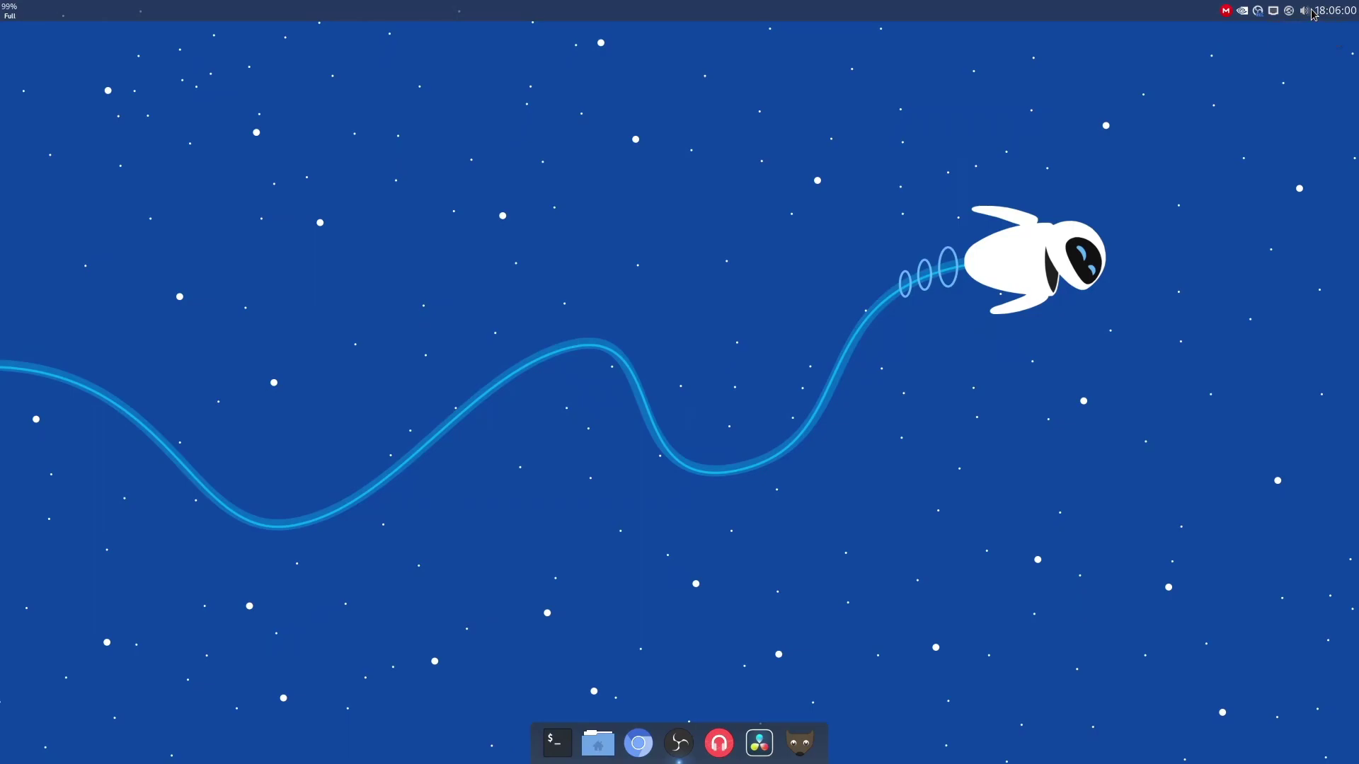
pyautogui.press('super+Return')
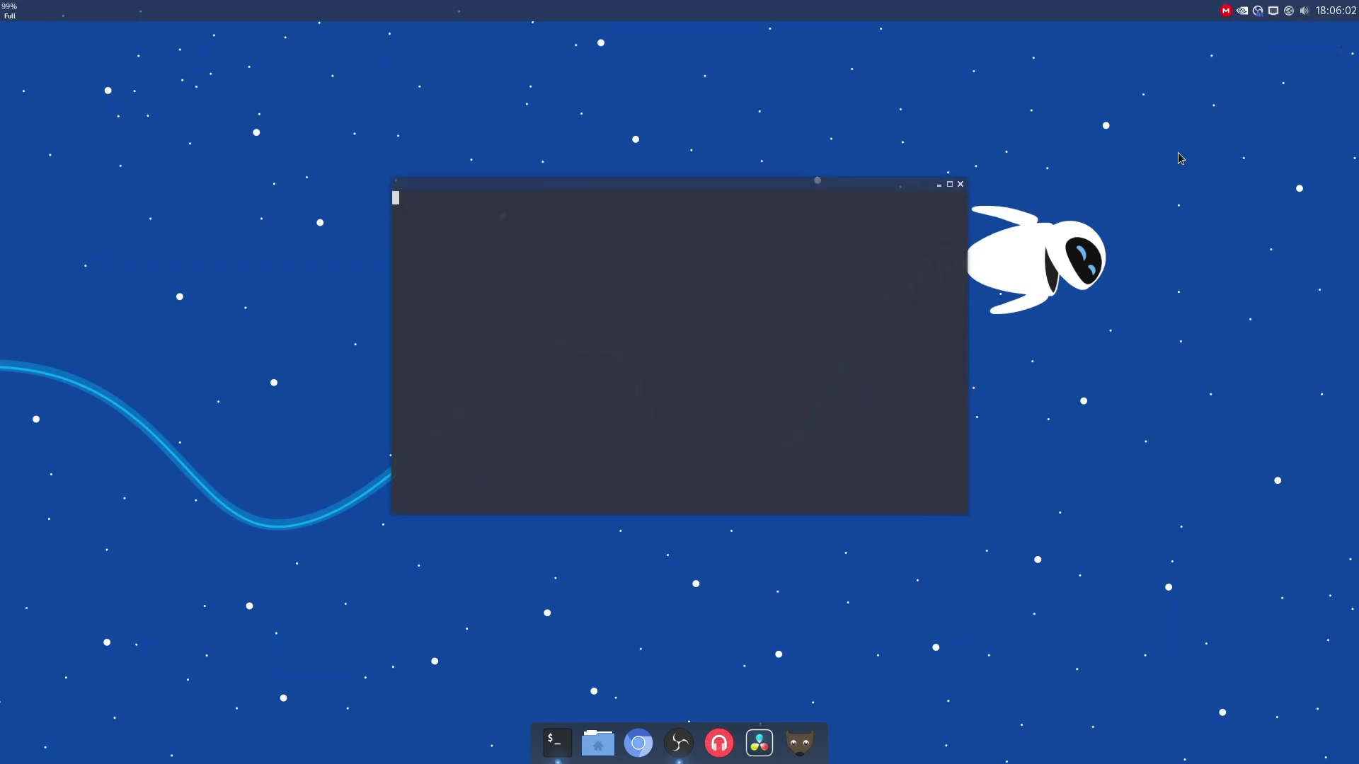
pyautogui.write('neofetch')
pyautogui.press('Return')
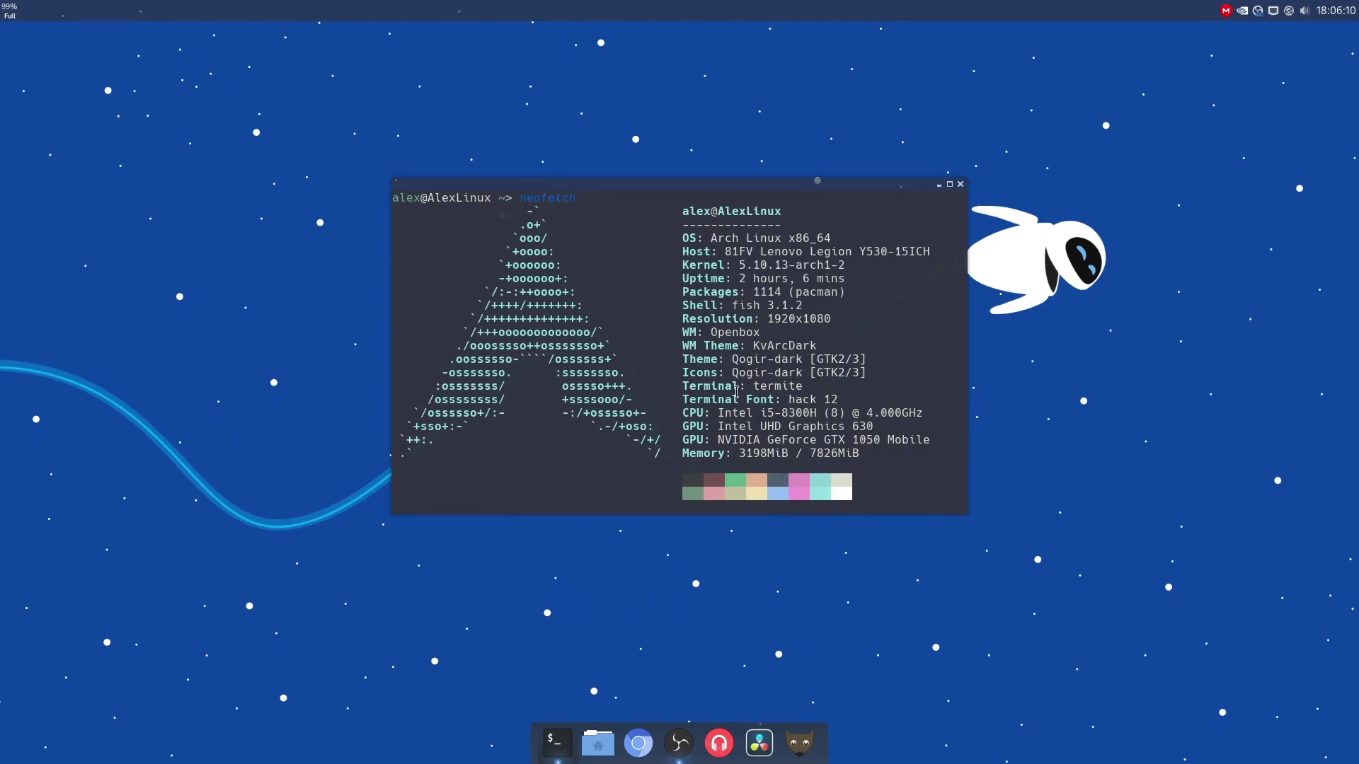
pyautogui.press('Return')
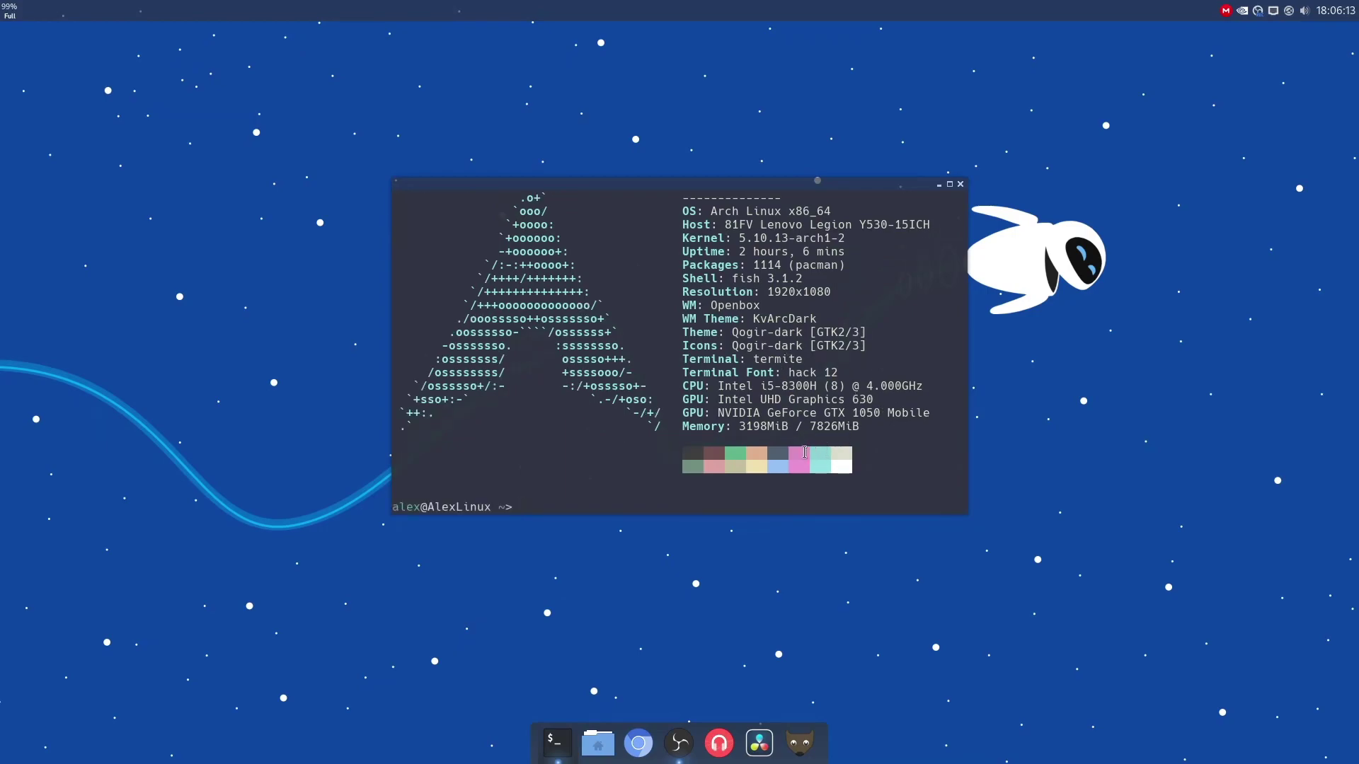
pyautogui.scroll(1, 859, 451)
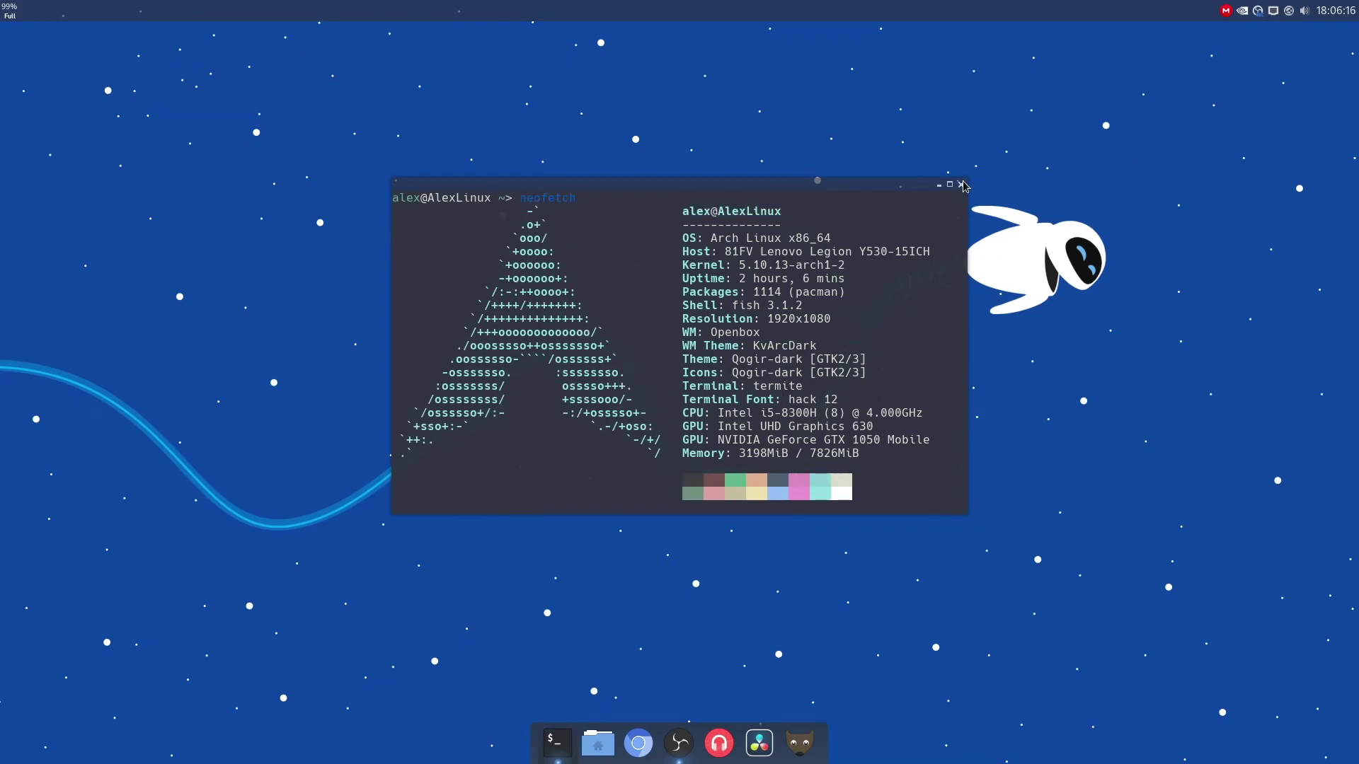
pyautogui.click(960, 184)
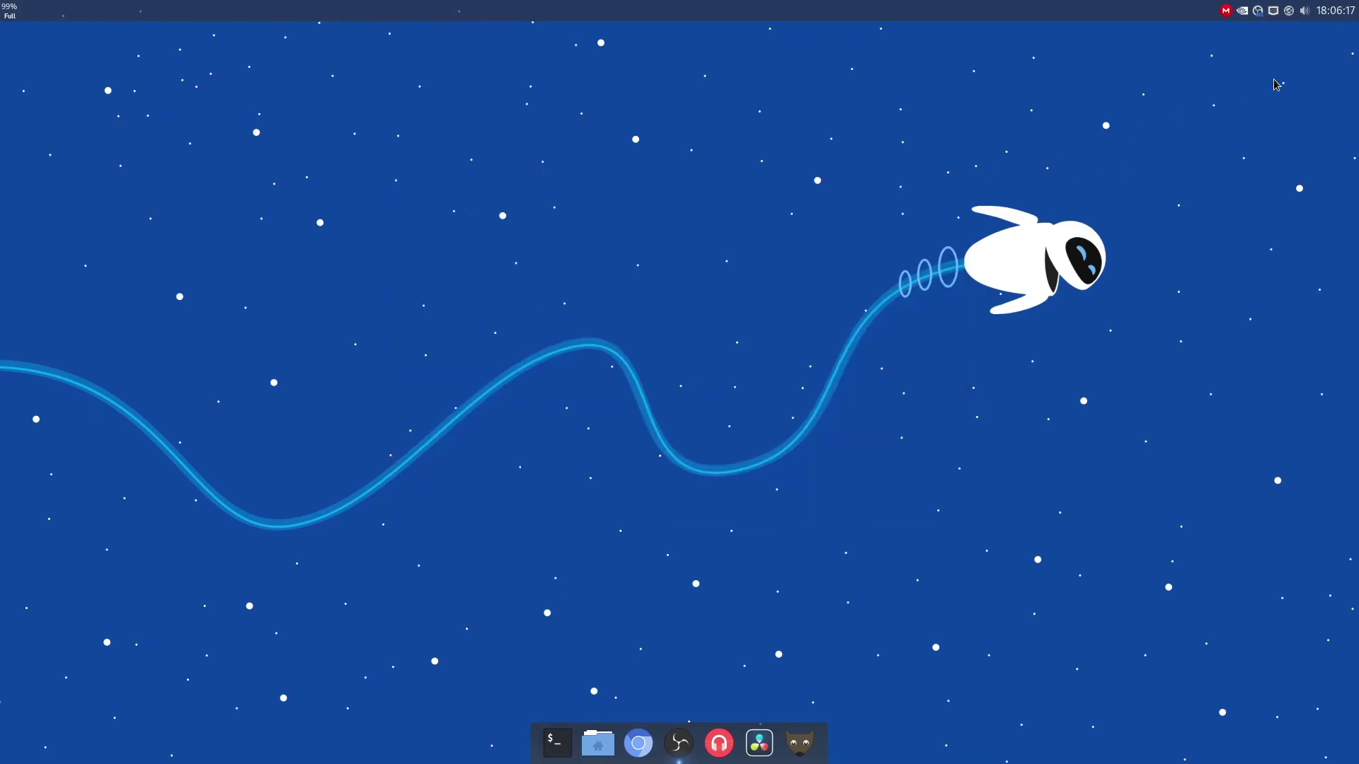
pyautogui.click(1290, 11)
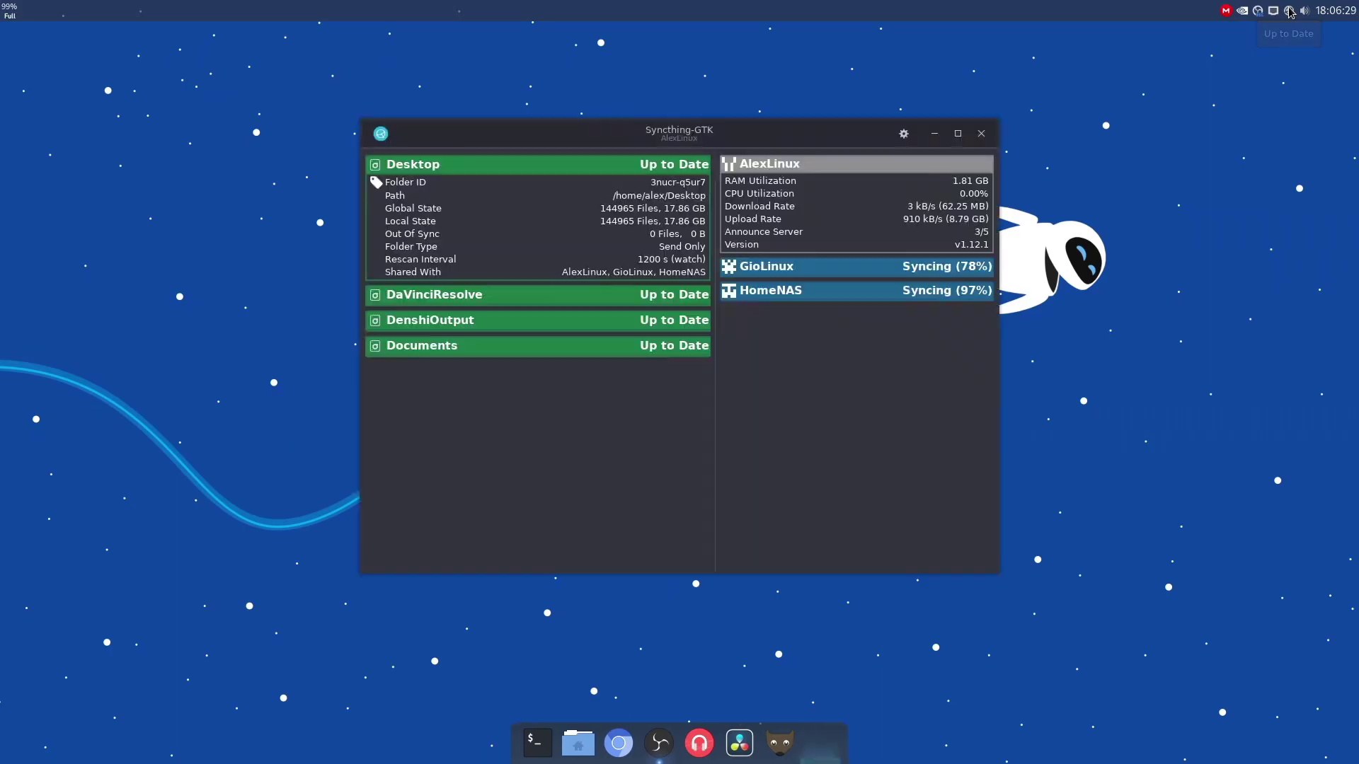
pyautogui.click(905, 134)
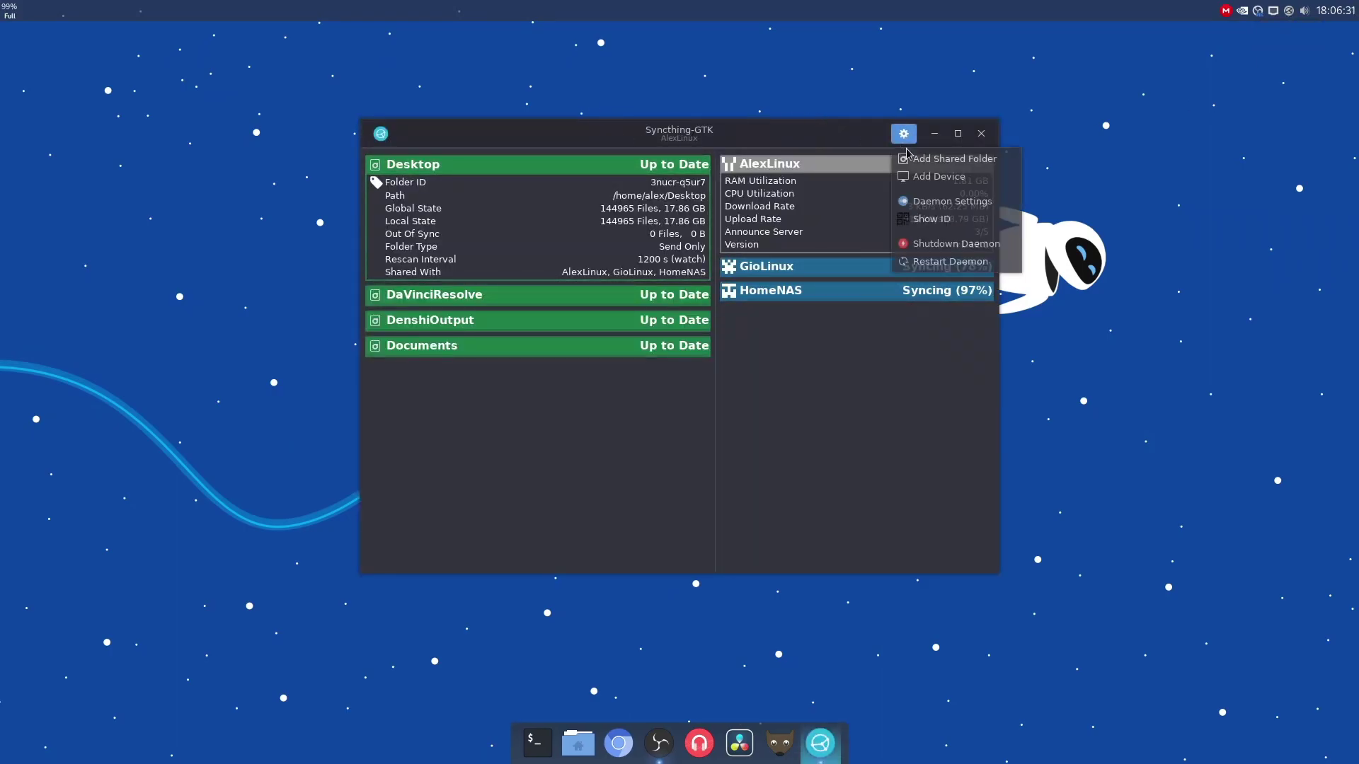
pyautogui.click(941, 158)
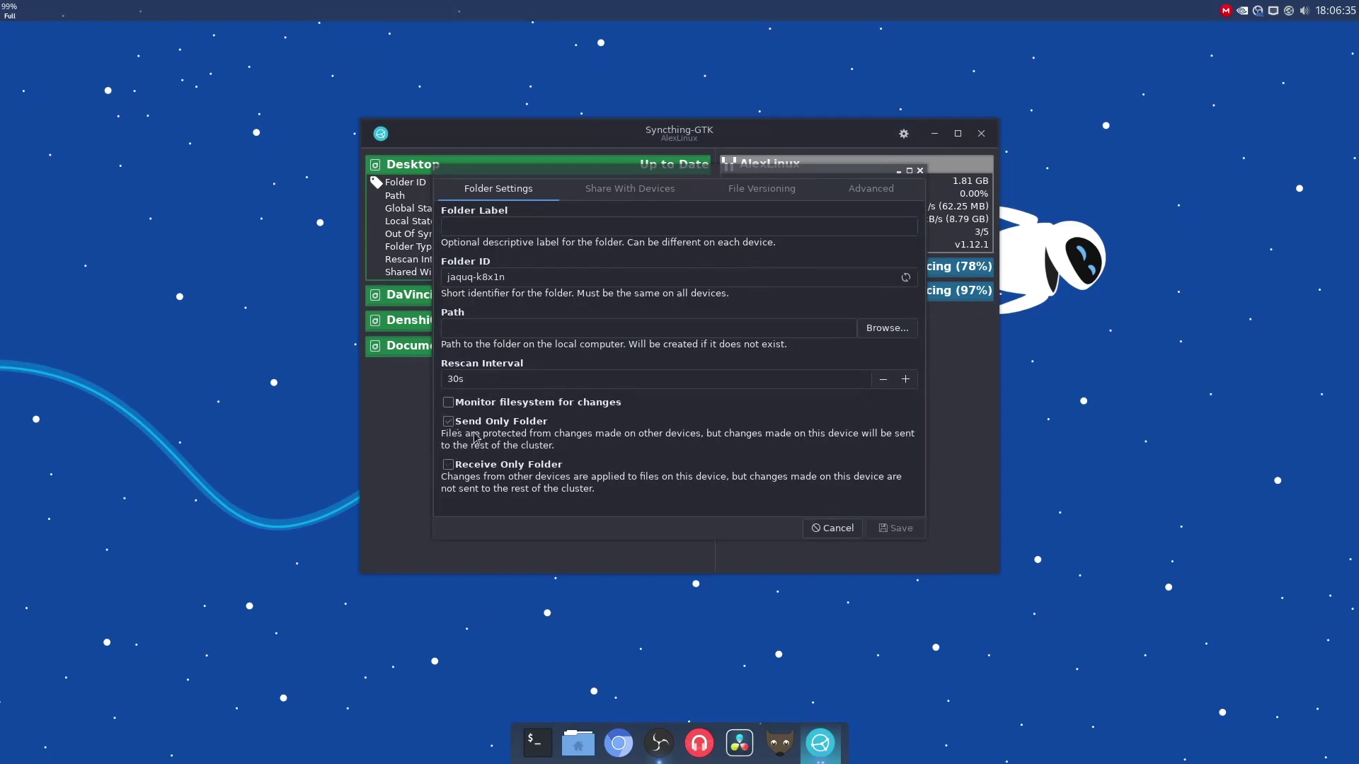
pyautogui.click(835, 527)
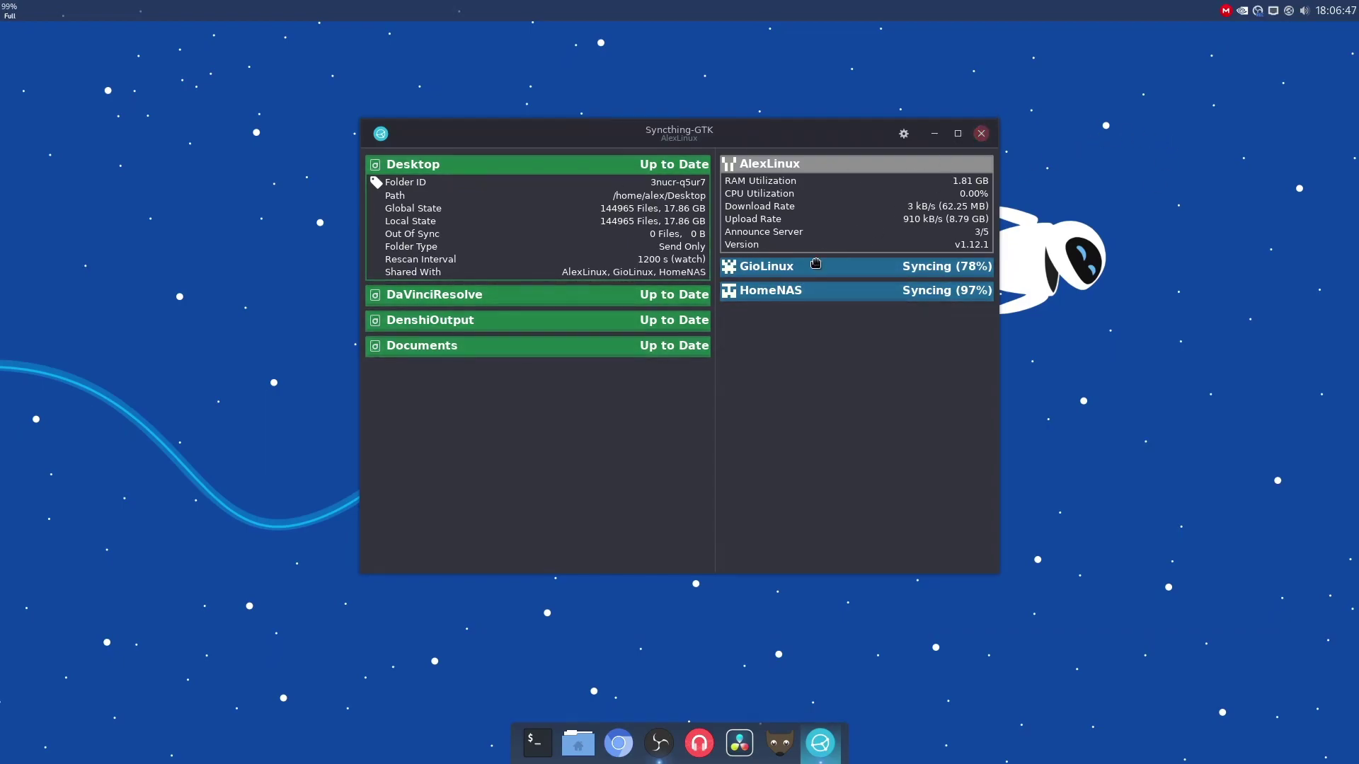
pyautogui.click(982, 134)
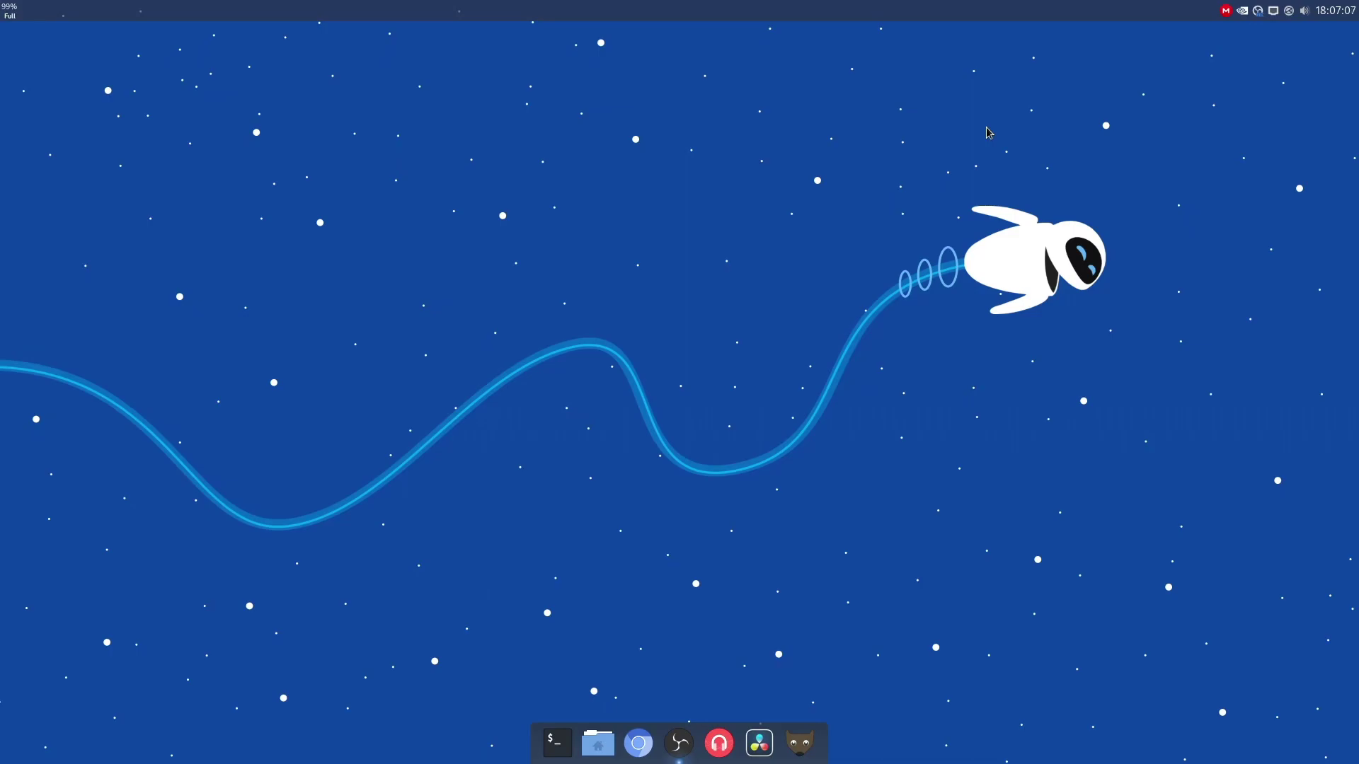
pyautogui.click(1225, 11)
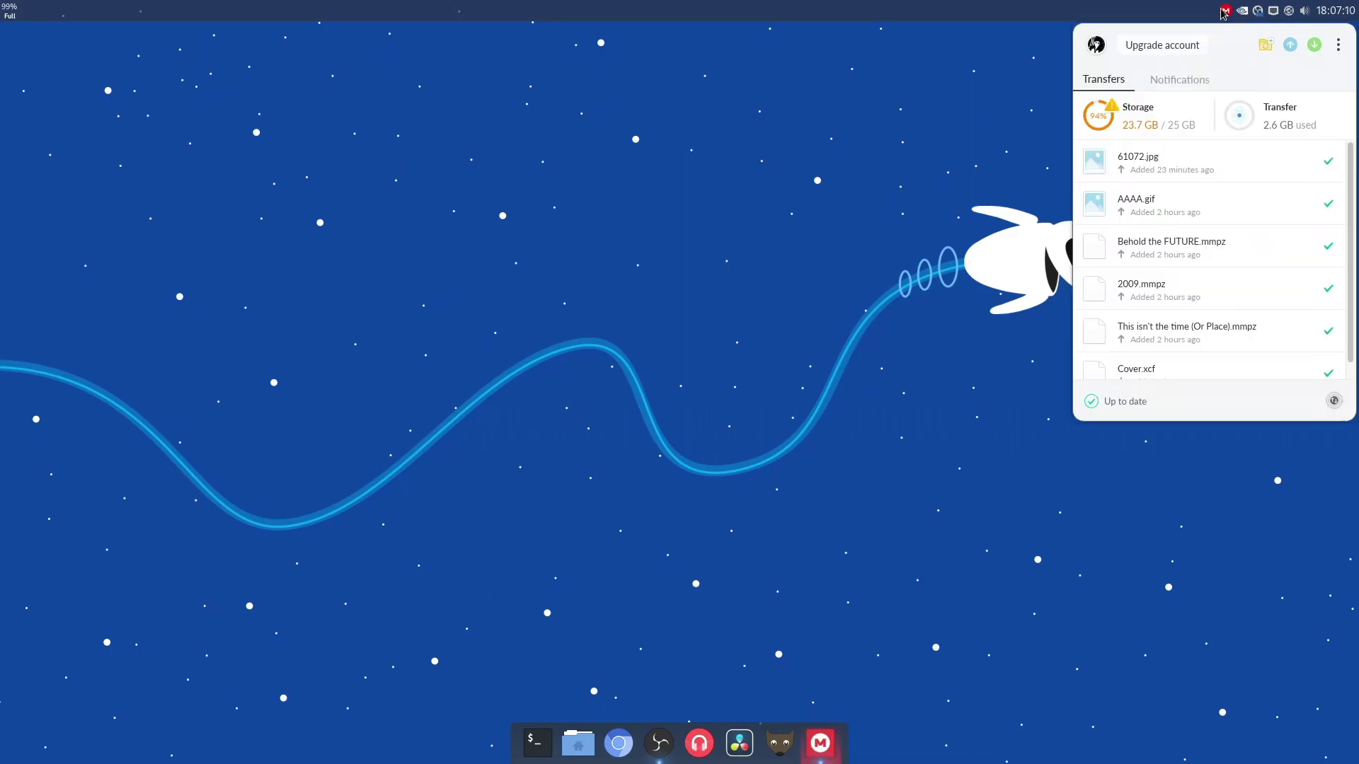
pyautogui.moveTo(1133, 276)
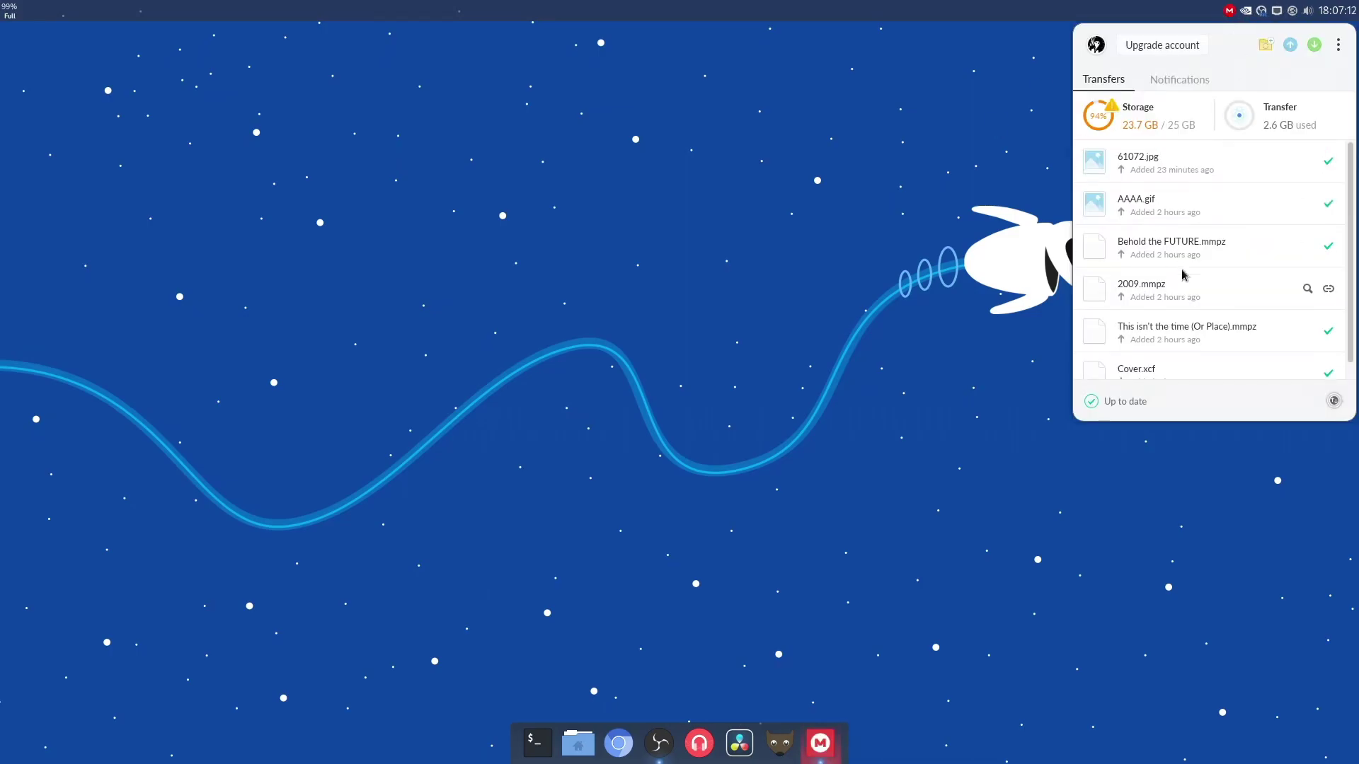
pyautogui.click(1230, 12)
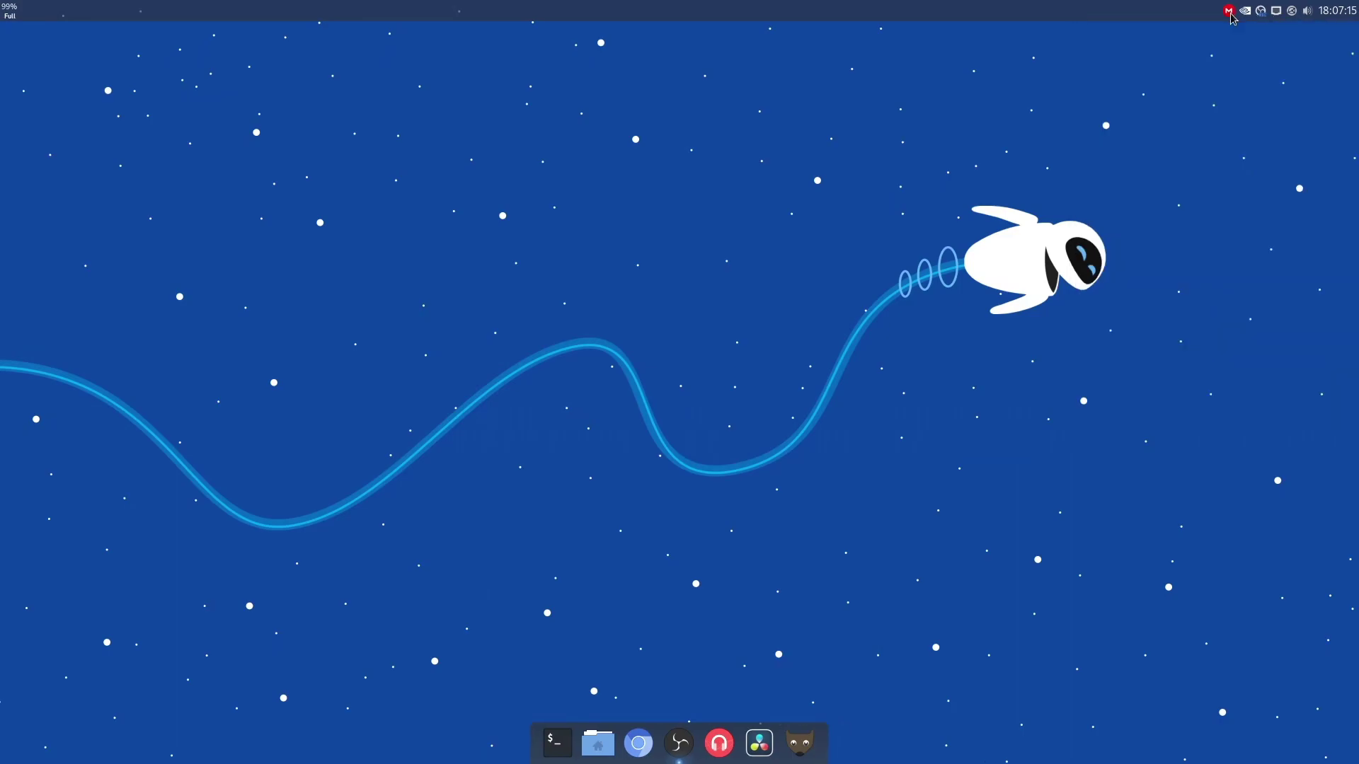
pyautogui.click(1230, 12)
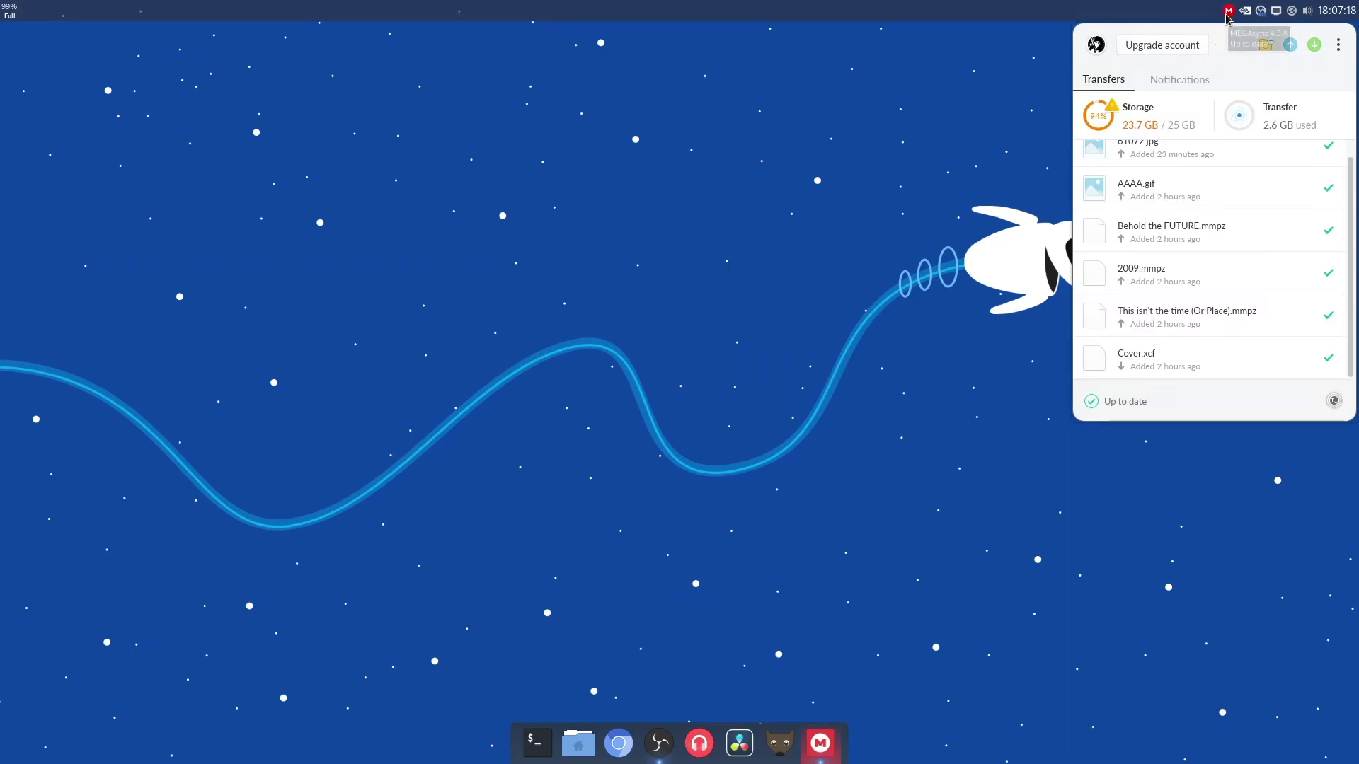
pyautogui.click(1229, 13)
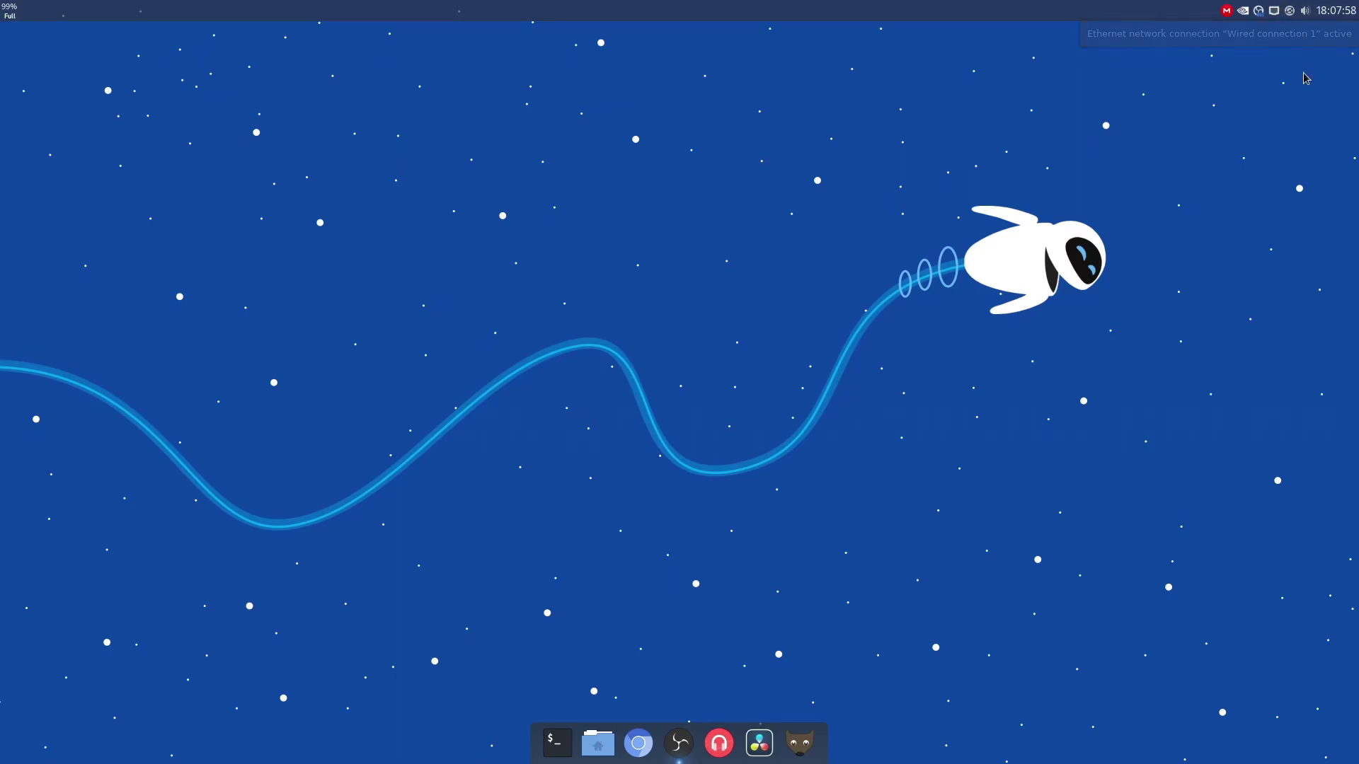
pyautogui.click(1273, 12)
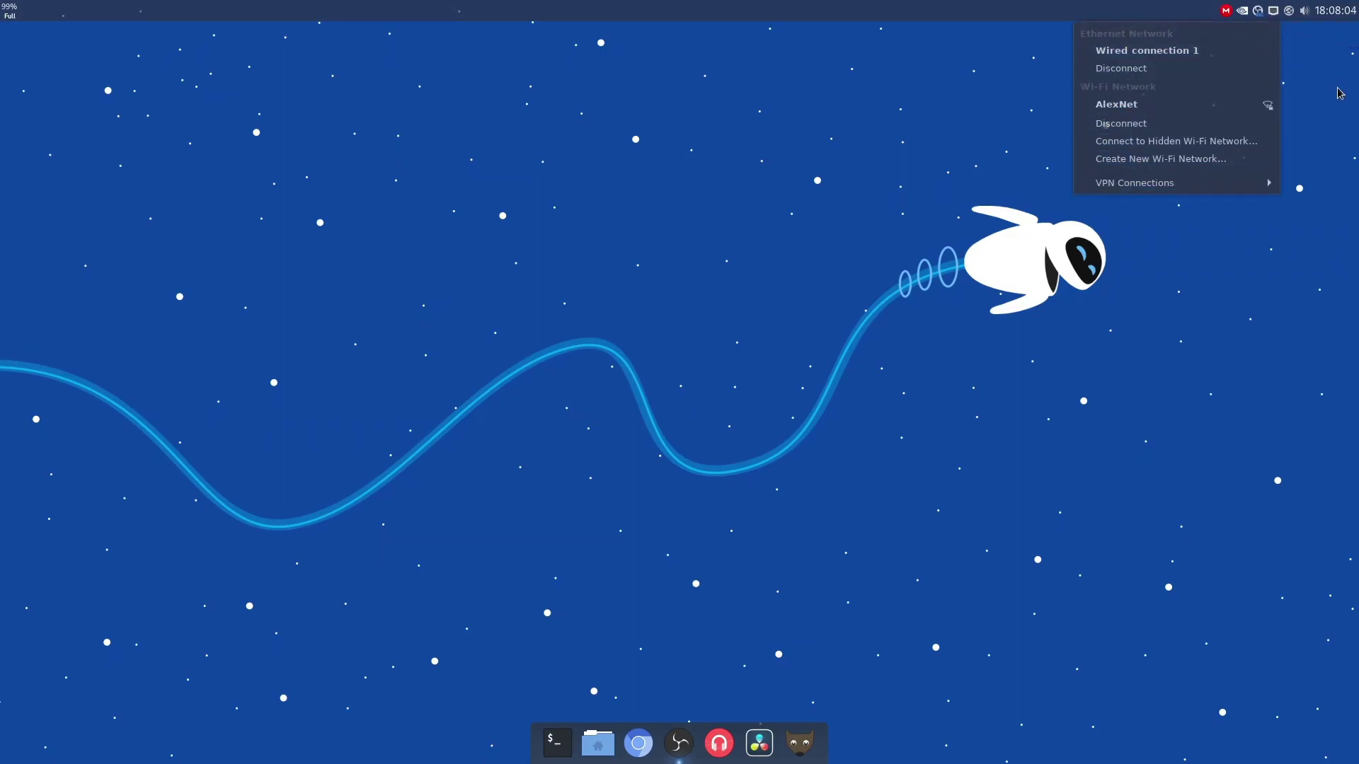
pyautogui.click(1274, 17)
pyautogui.click(1272, 16)
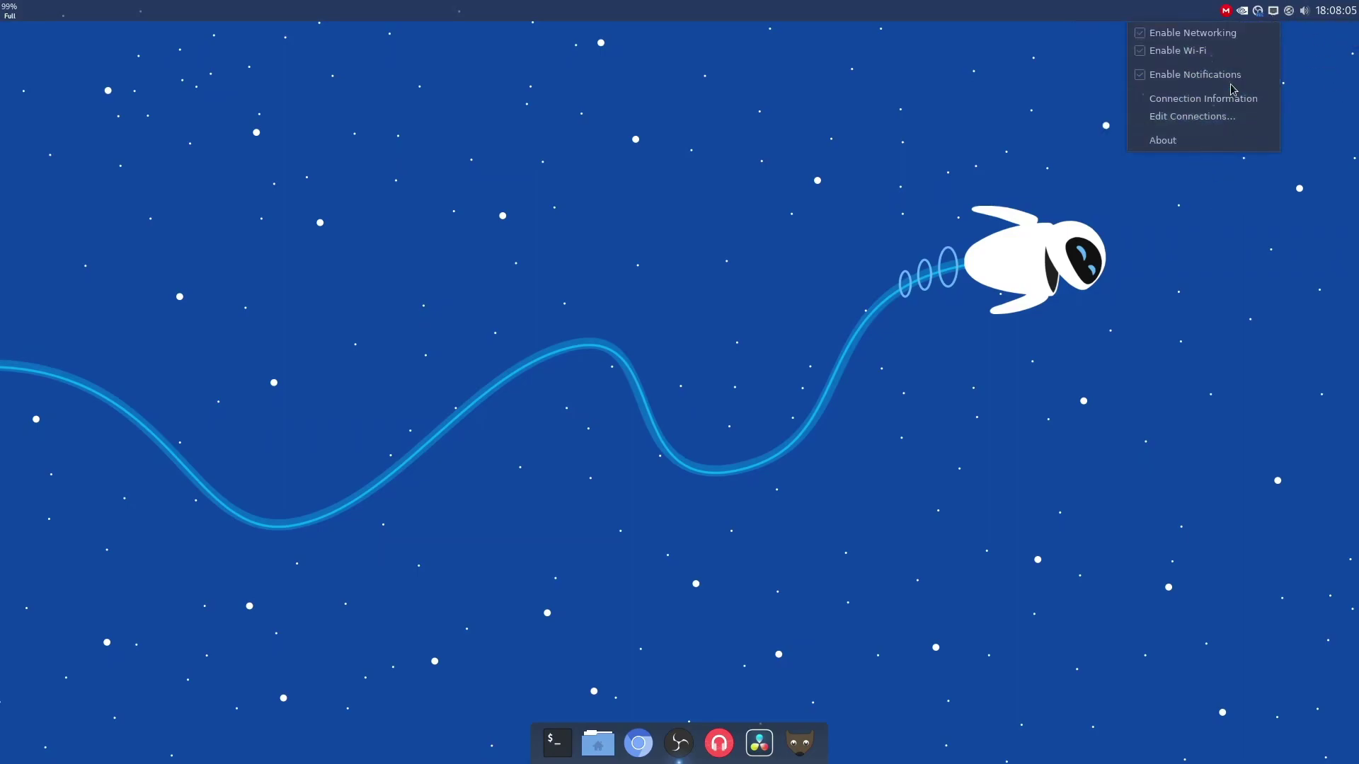
pyautogui.click(1233, 117)
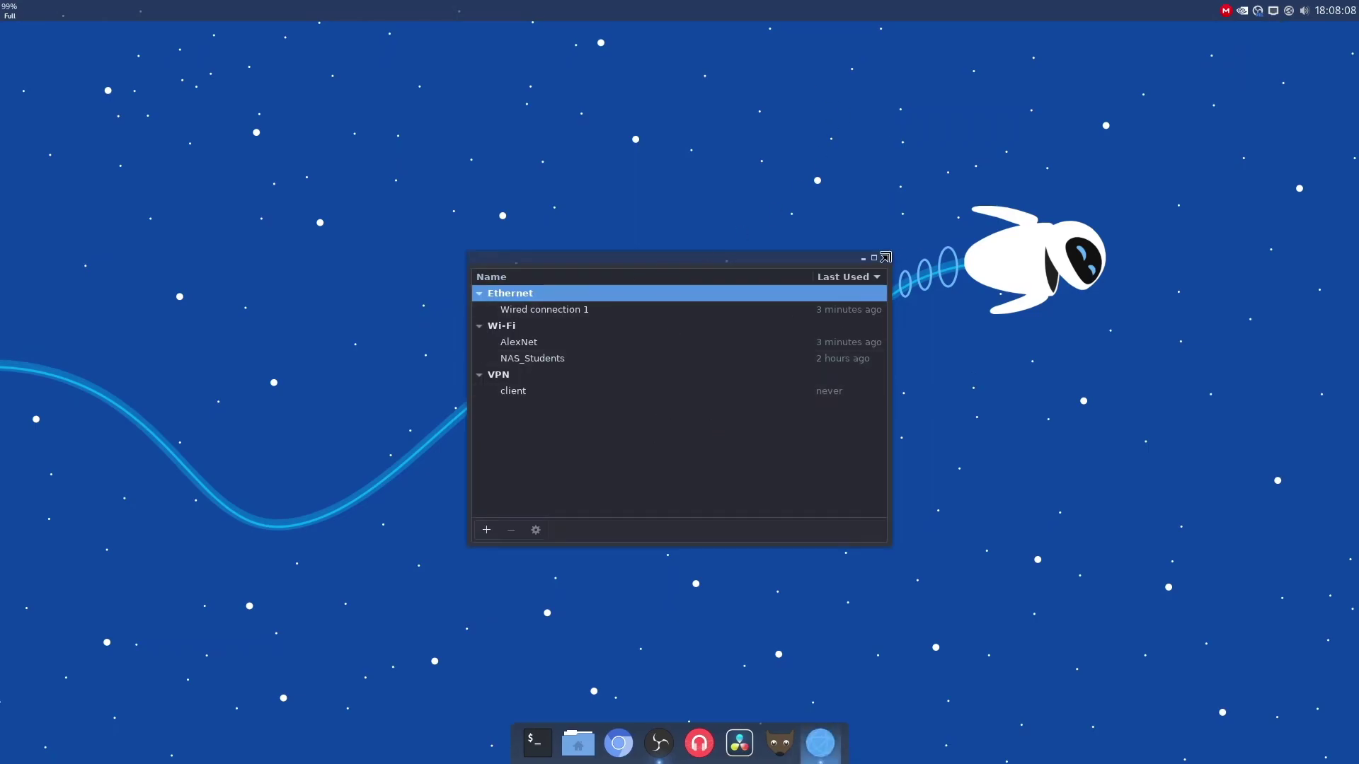
pyautogui.click(884, 258)
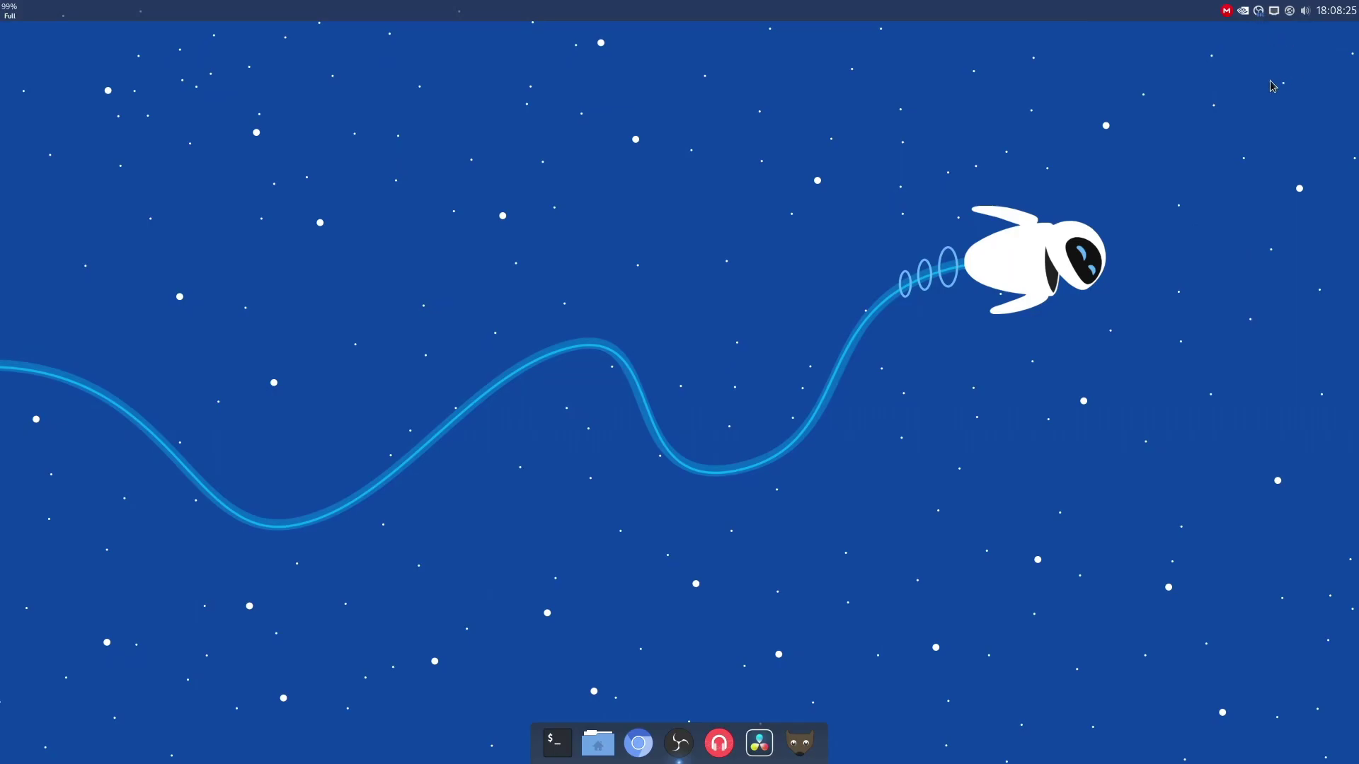
pyautogui.click(1258, 12)
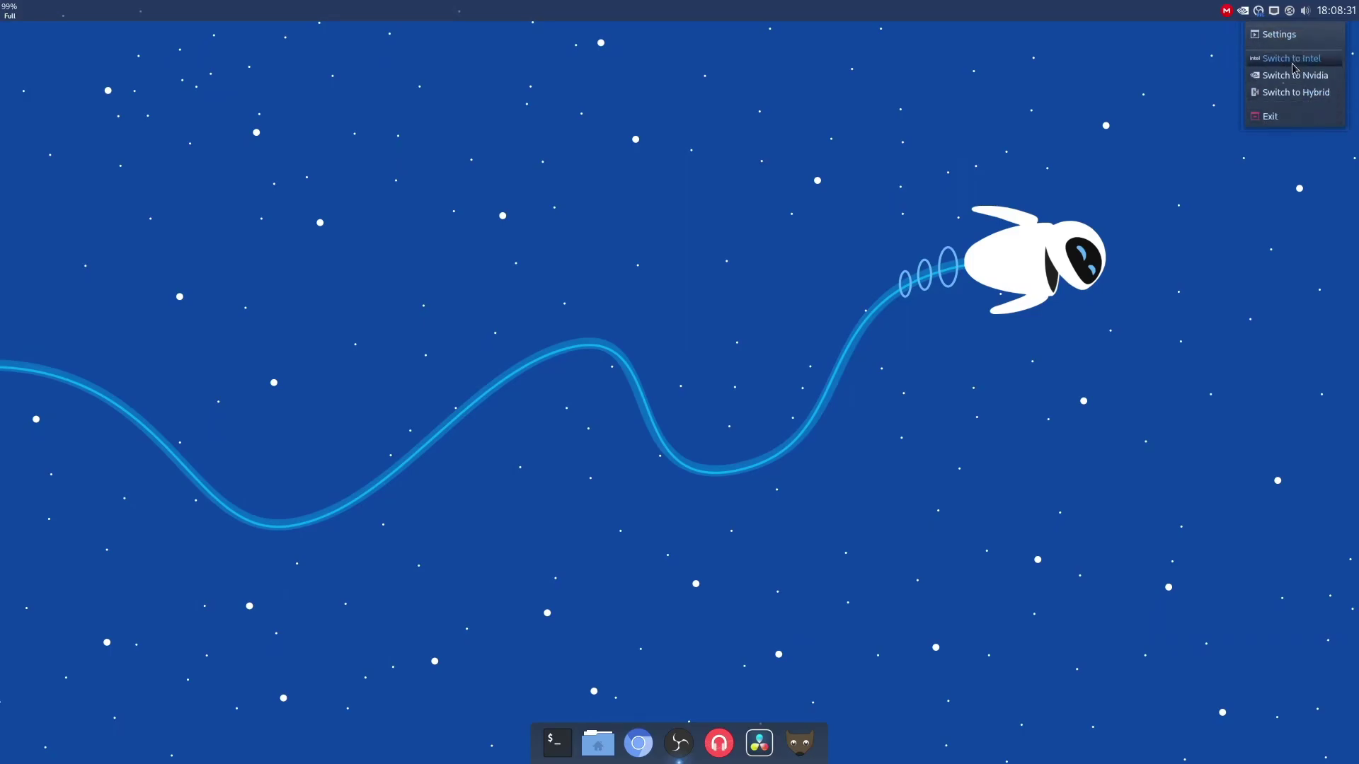
pyautogui.click(1211, 51)
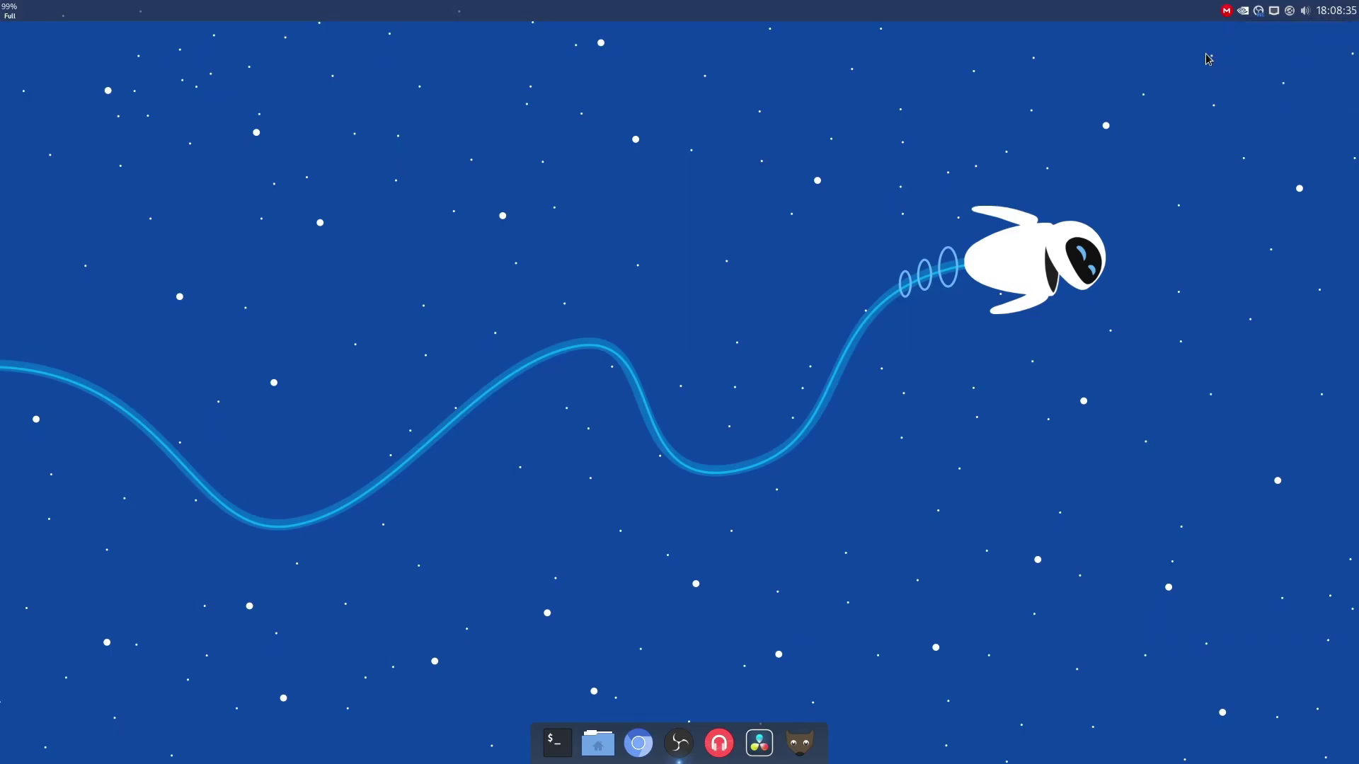
pyautogui.click(1243, 15)
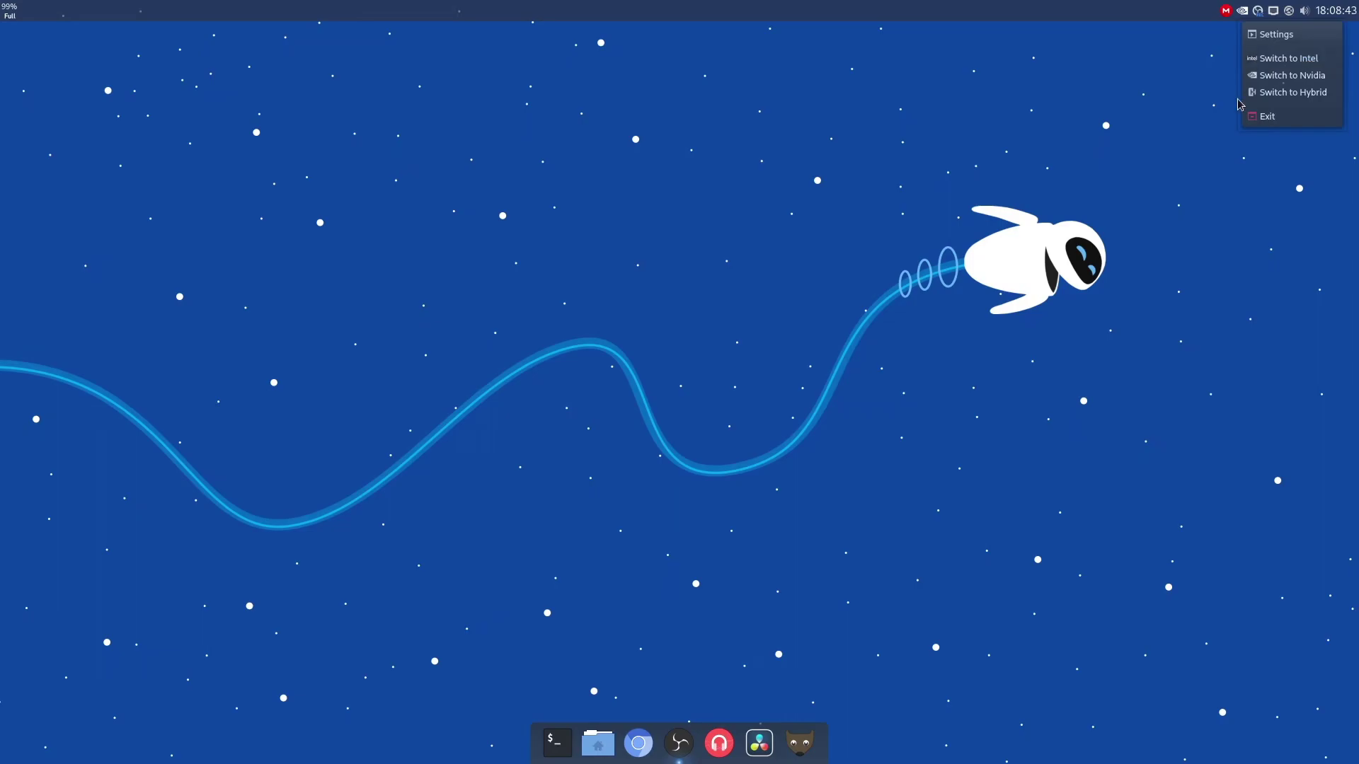
pyautogui.click(1276, 34)
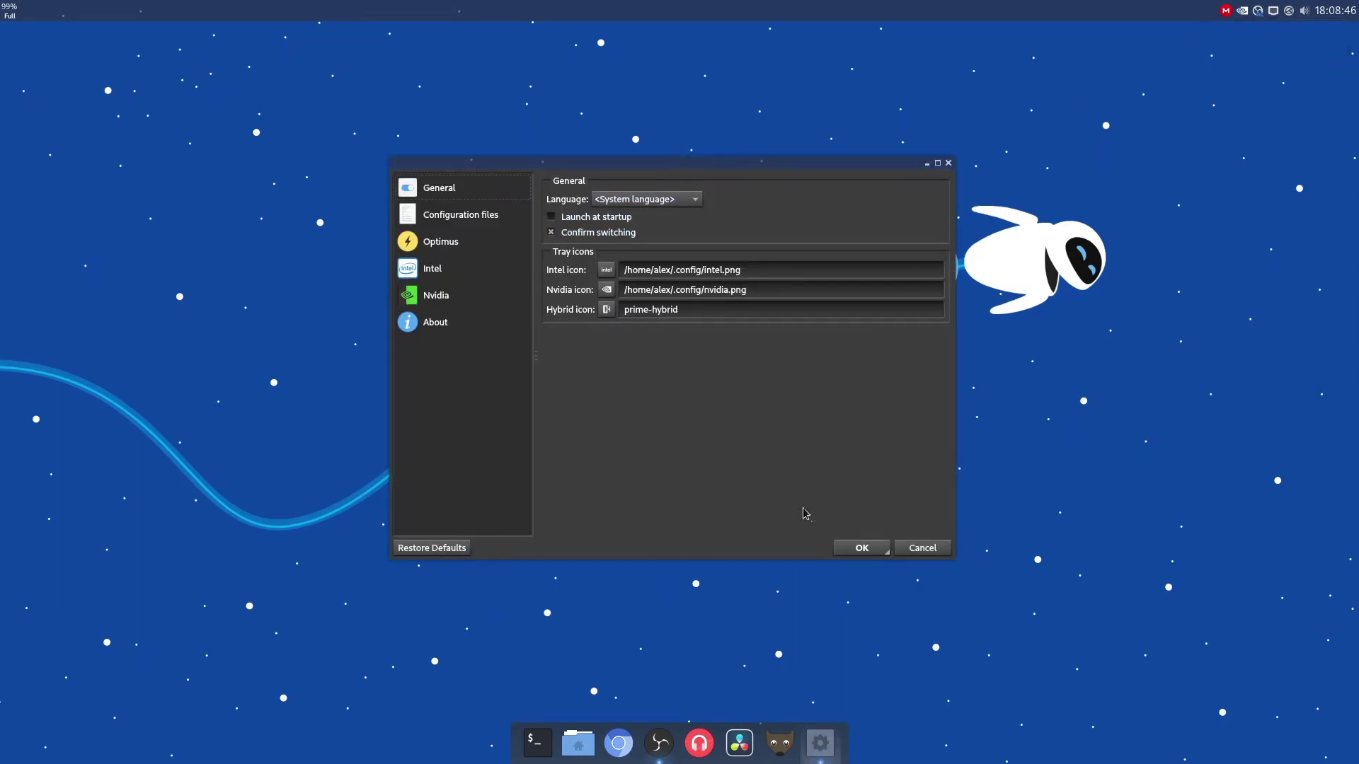
pyautogui.click(861, 548)
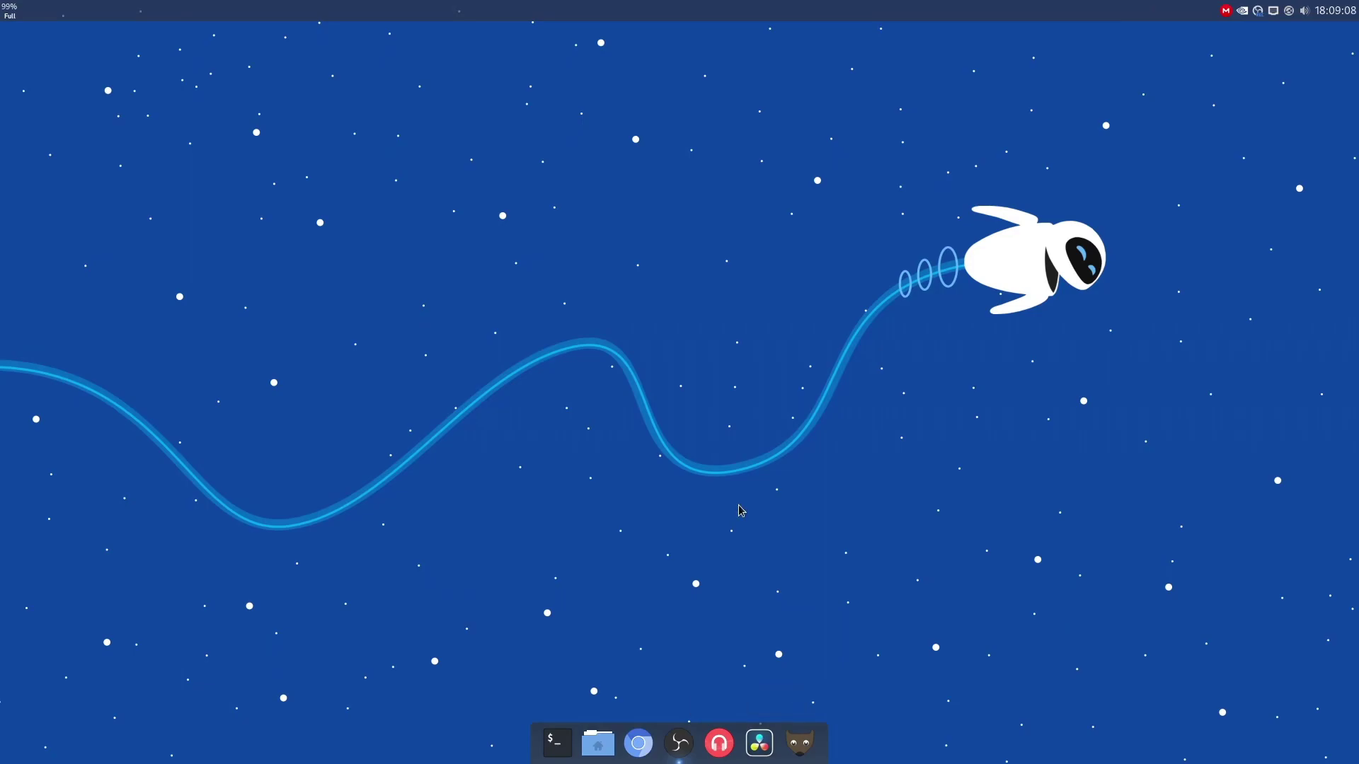
pyautogui.rightClick(676, 755)
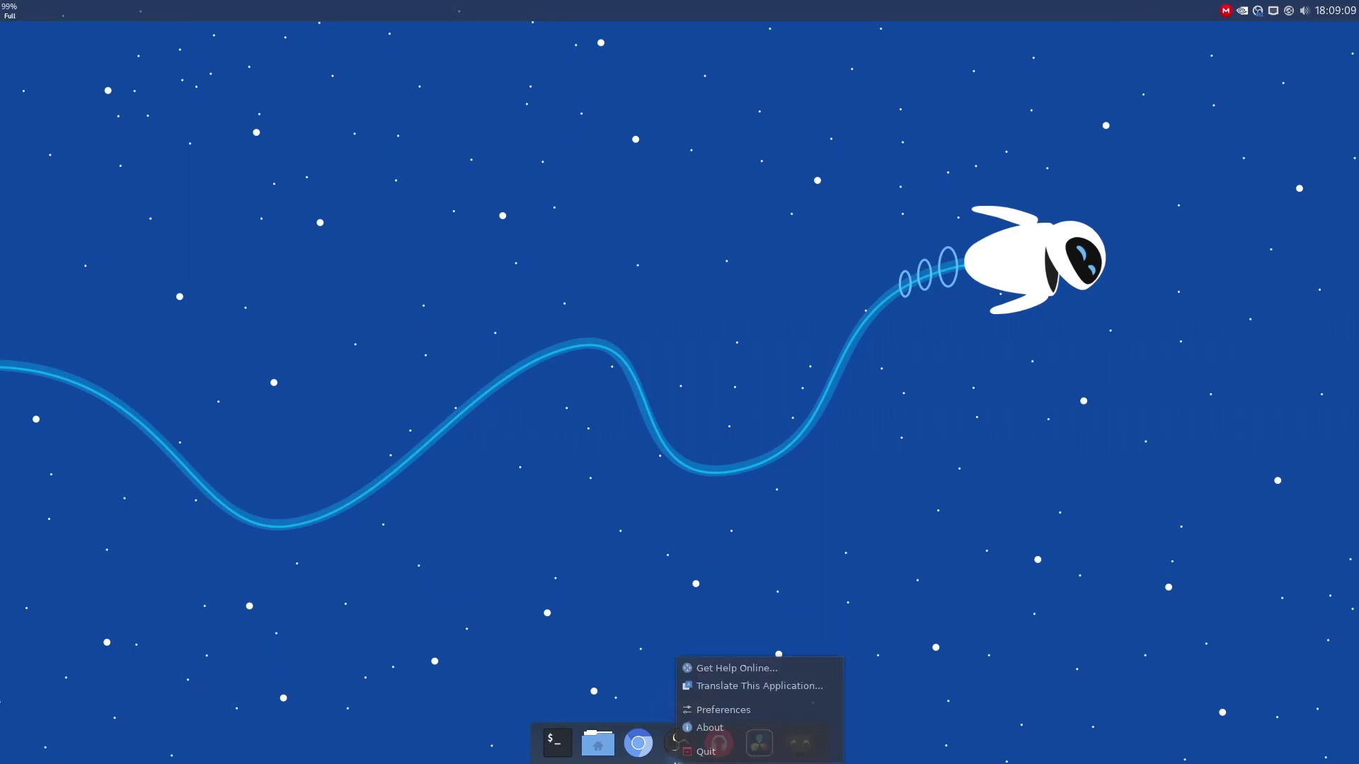
pyautogui.click(722, 709)
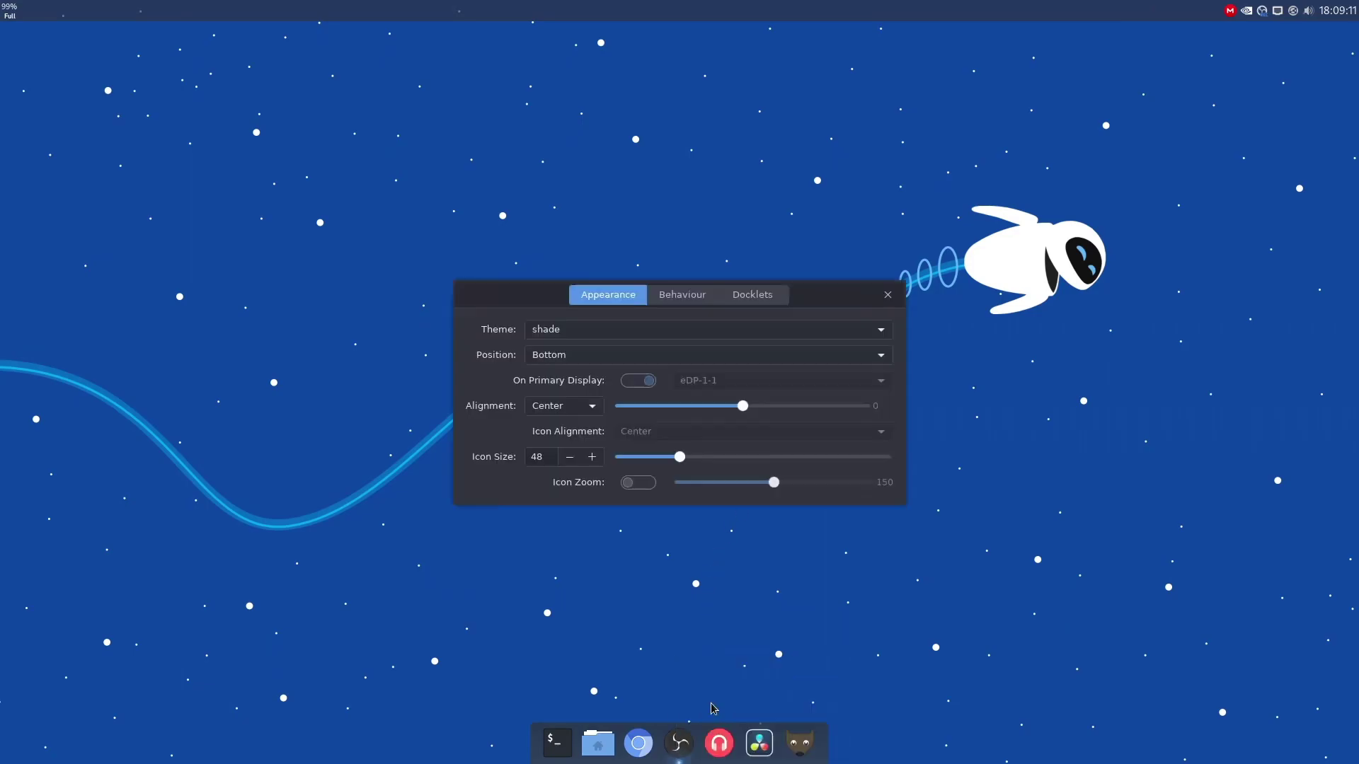
pyautogui.click(621, 336)
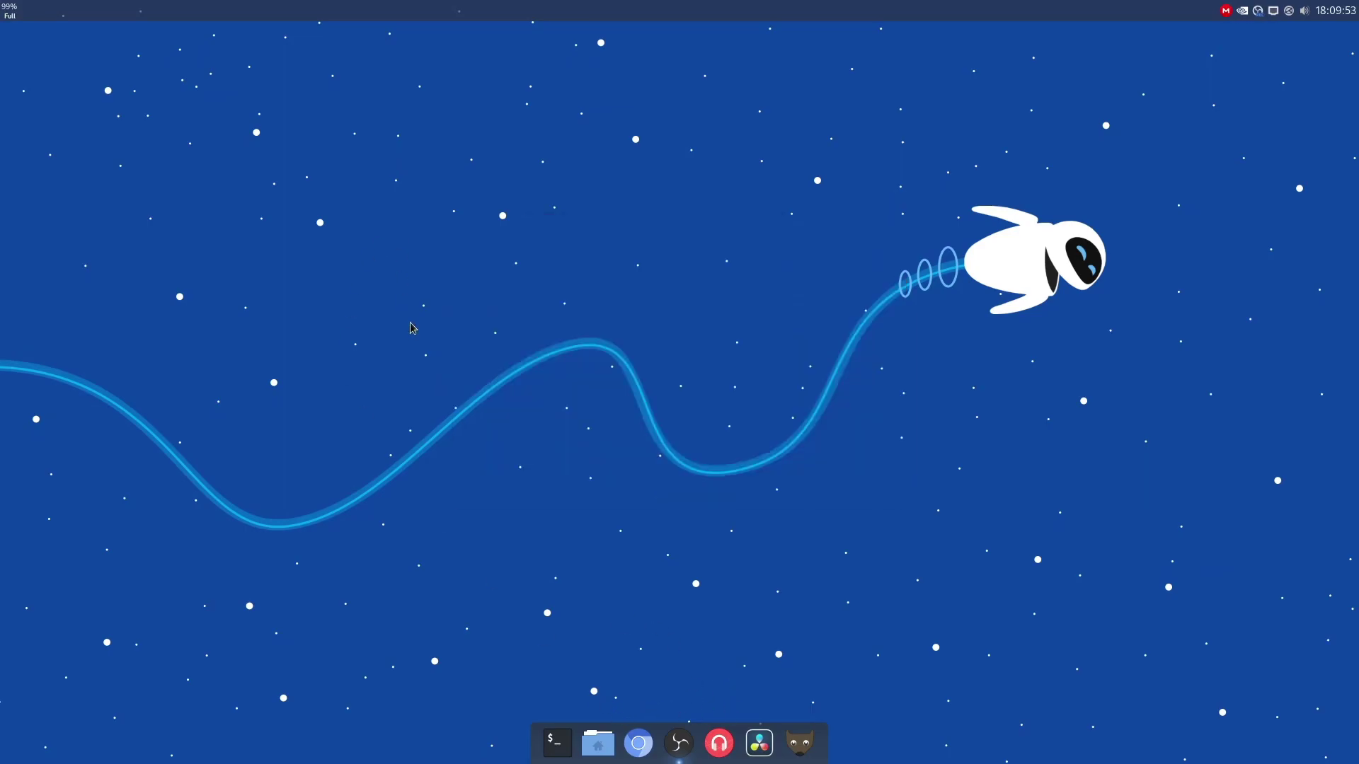
# Open a new terminal with Ctrl+Alt+T and run neofetch to show system information
pyautogui.hotkey('ctrl', 'alt', 't')
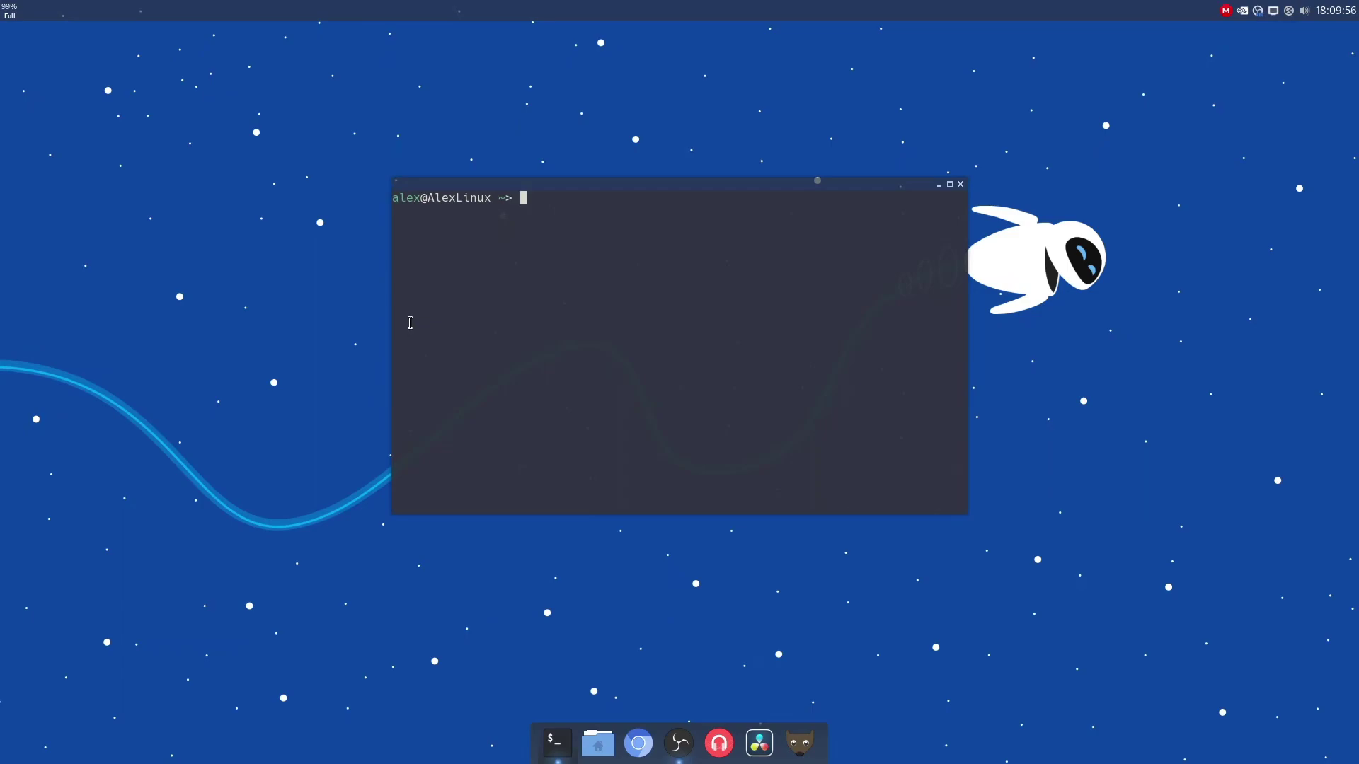
pyautogui.write('neofetch')
pyautogui.press('Return')
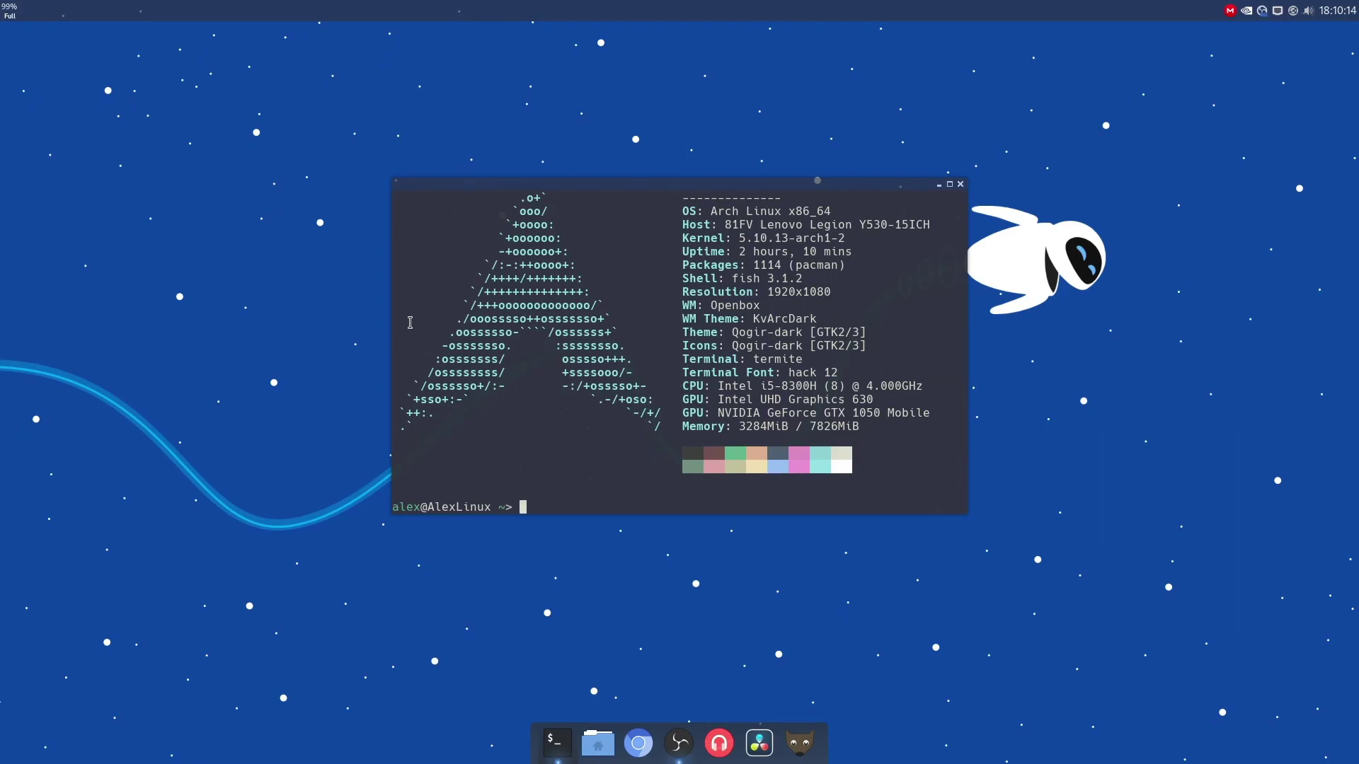
pyautogui.scroll(1, 491, 329)
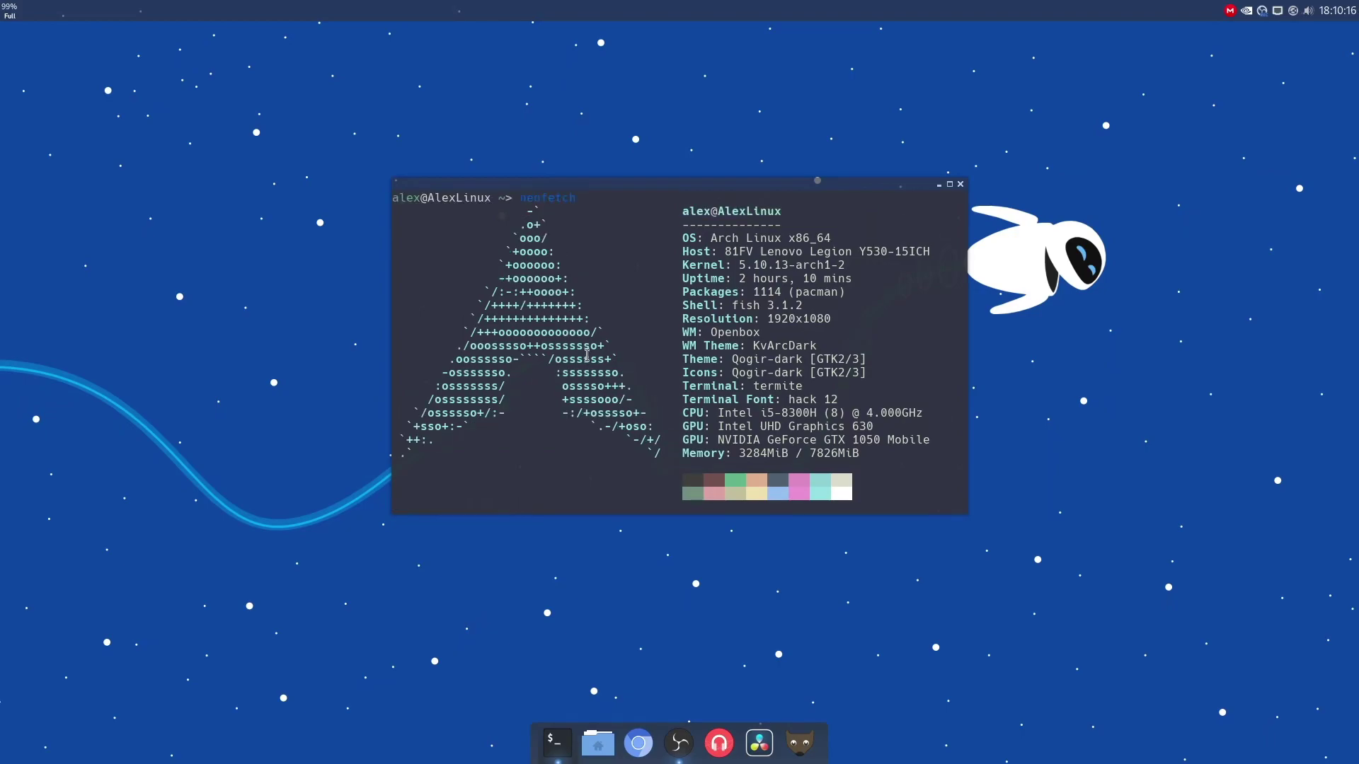
pyautogui.scroll(-1, 590, 350)
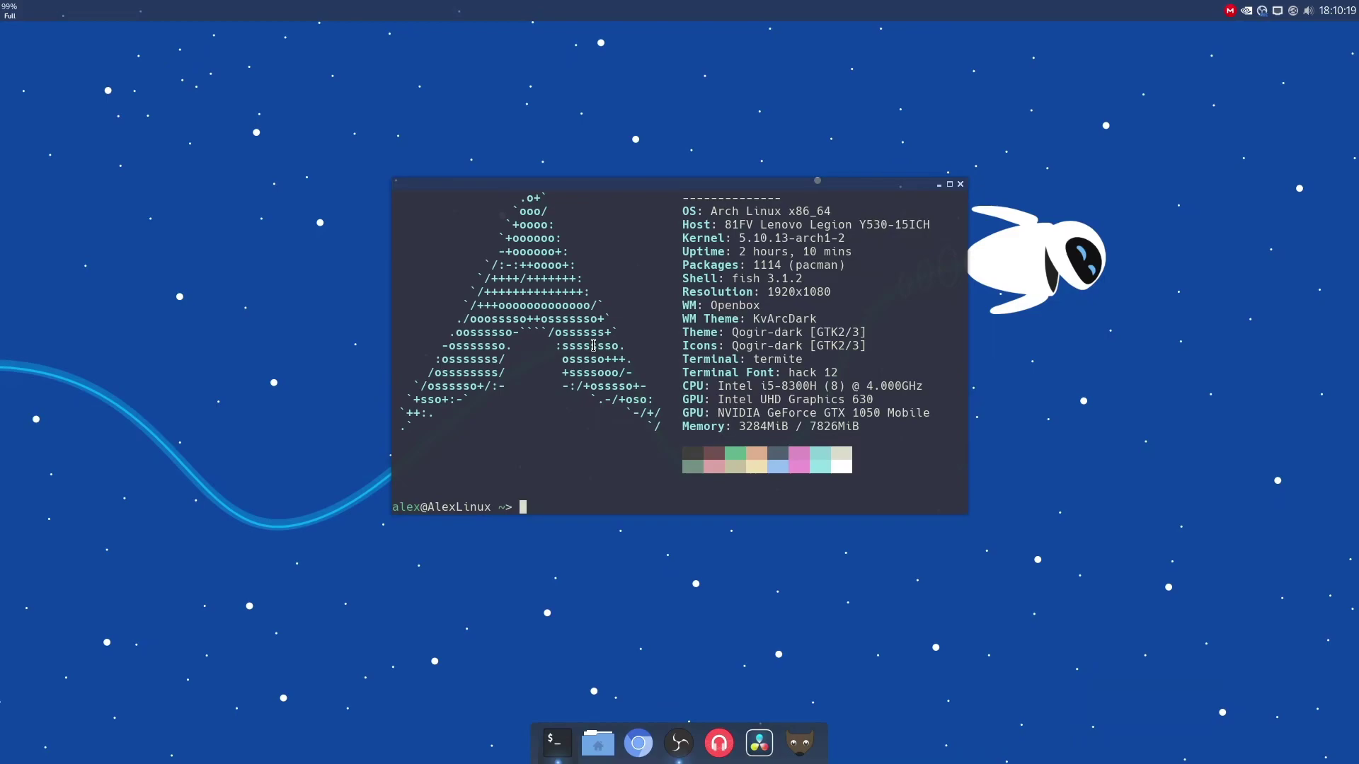
pyautogui.scroll(1, 639, 357)
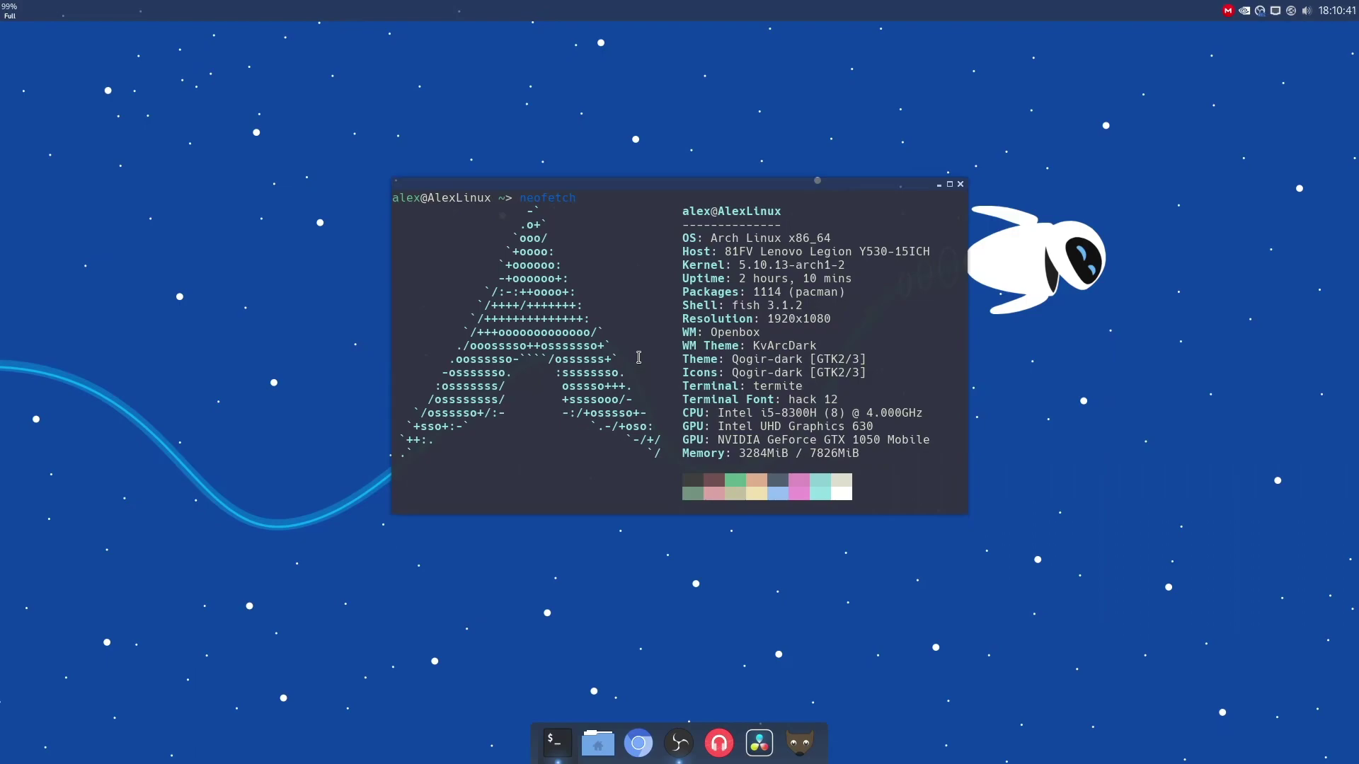
# Start a bash session, then exit back to a cleared fish prompt
pyautogui.hotkey('ctrl', 'l')
pyautogui.write('bash')
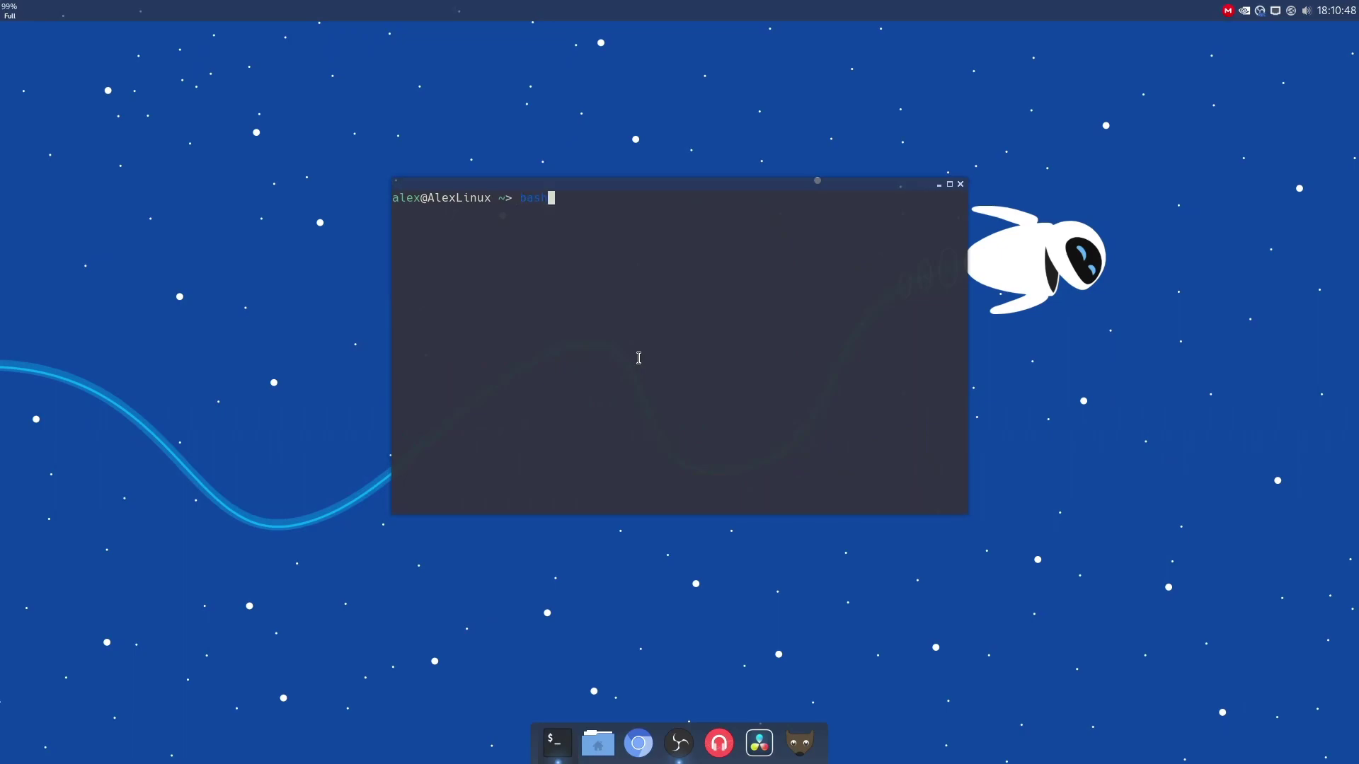
pyautogui.press('Return')
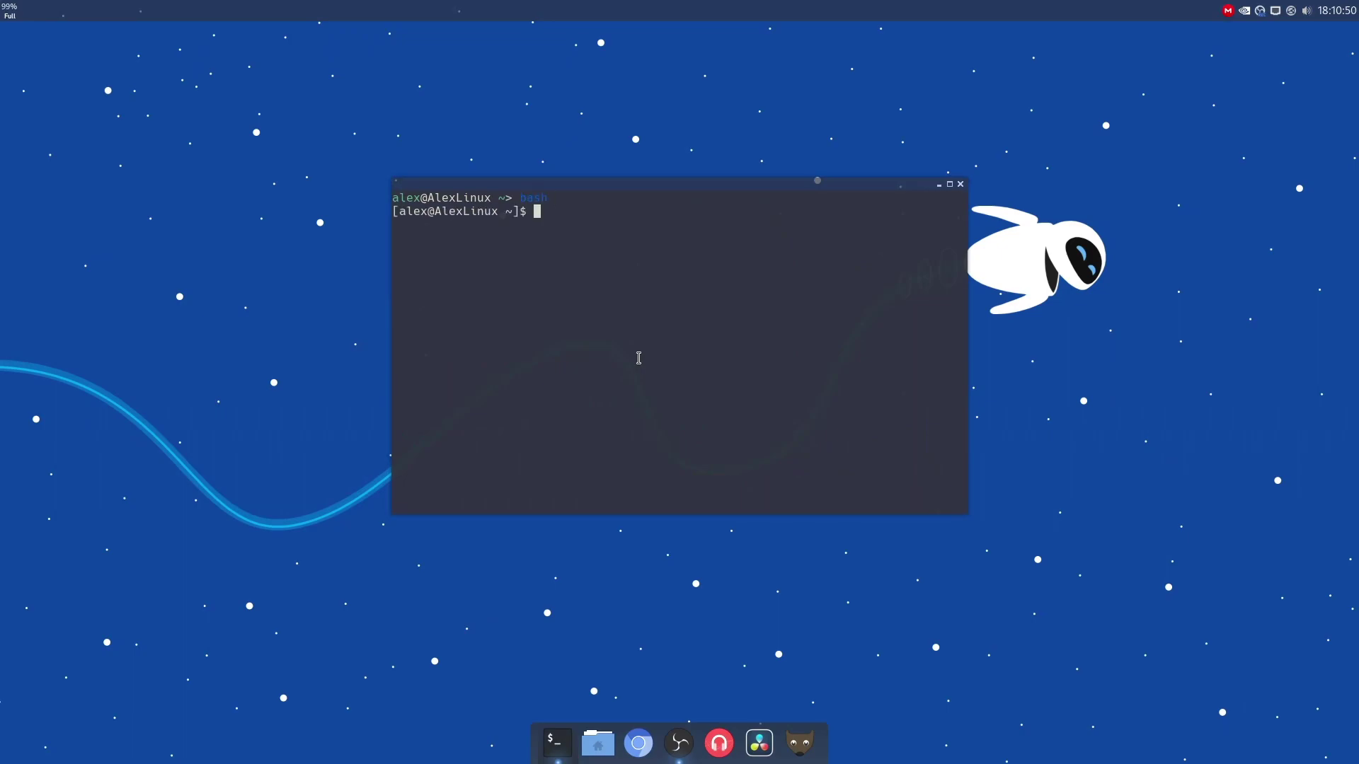
pyautogui.hotkey('ctrl', 'l')
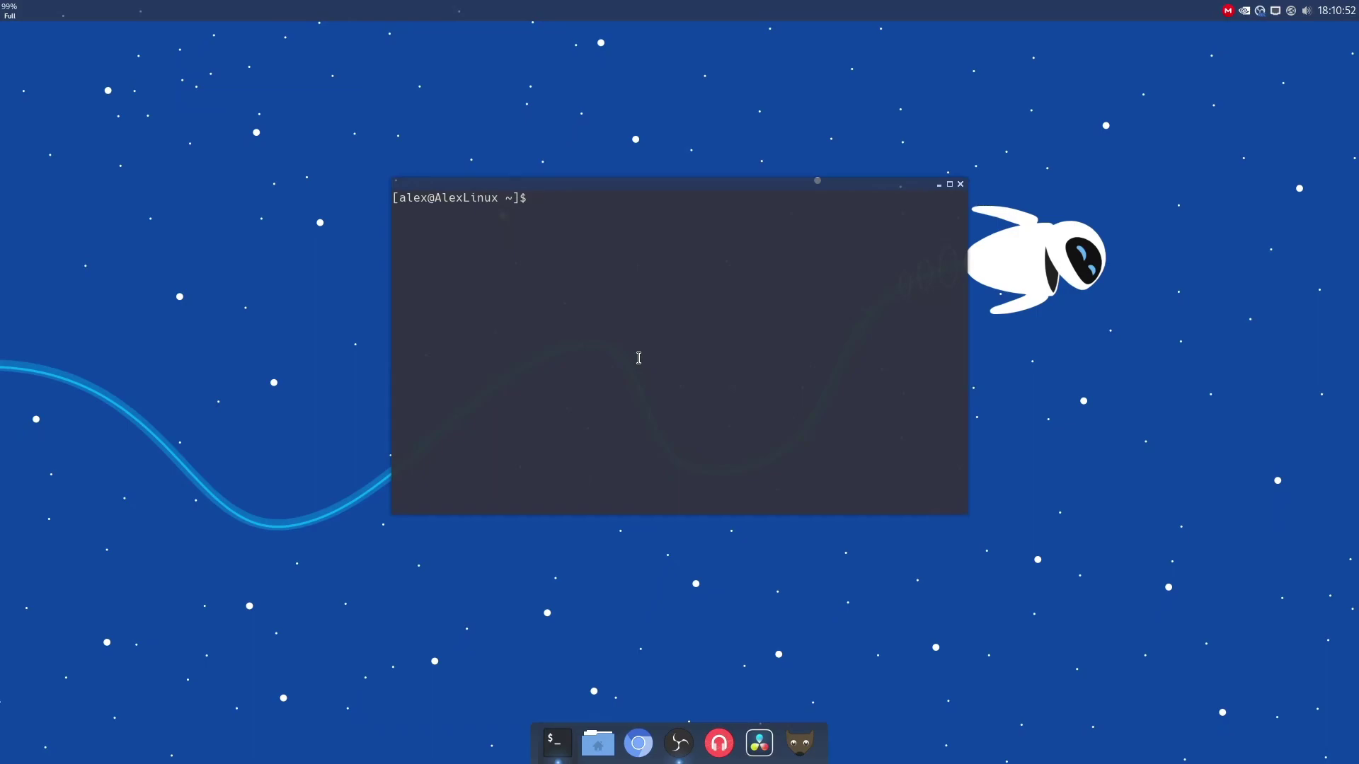
pyautogui.write('exit')
pyautogui.press('Return')
pyautogui.press('Return')
pyautogui.hotkey('ctrl', 'l')
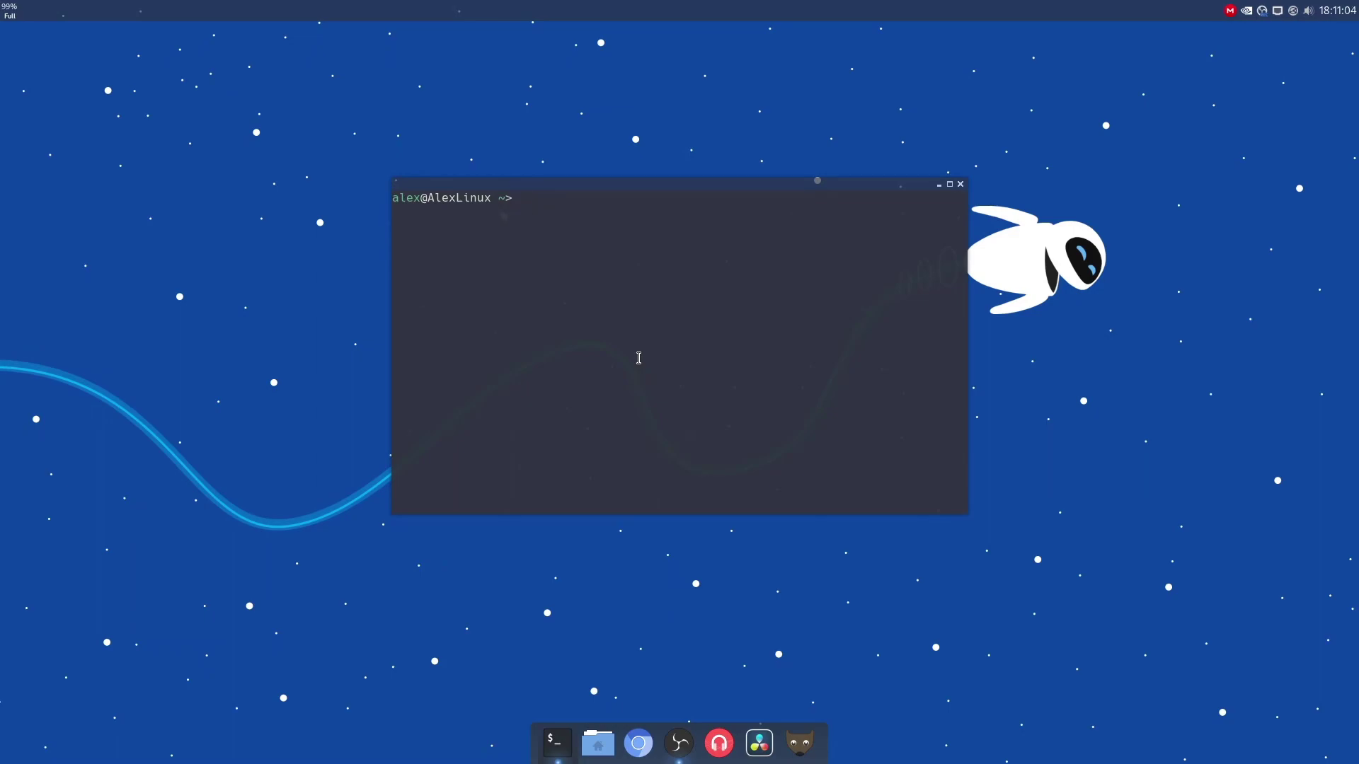
# Launch lxappearance, preview the Qogir-dark icon theme, then close it and the terminal
pyautogui.write('lxa')
pyautogui.press('Right')
pyautogui.press('Return')
pyautogui.moveTo(287, 352); pyautogui.dragTo(715, 186)
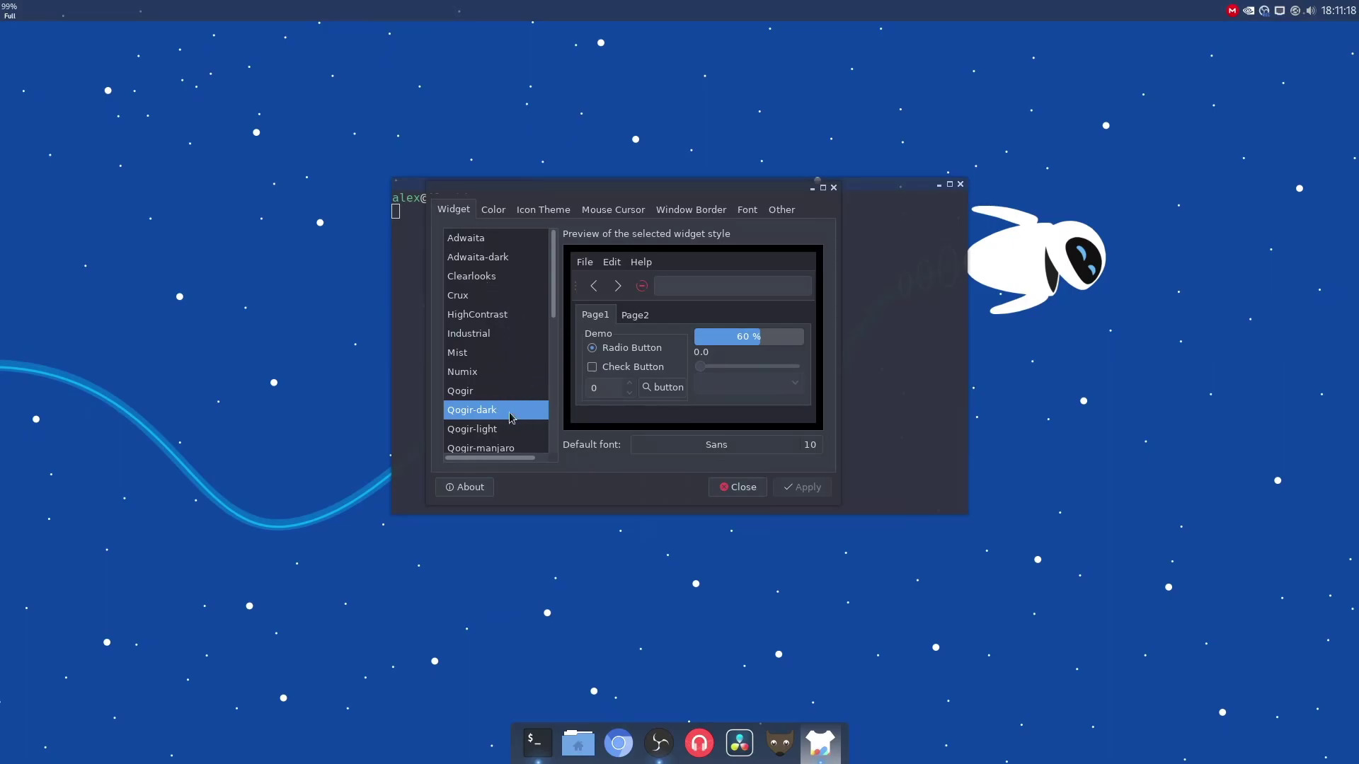
pyautogui.click(530, 211)
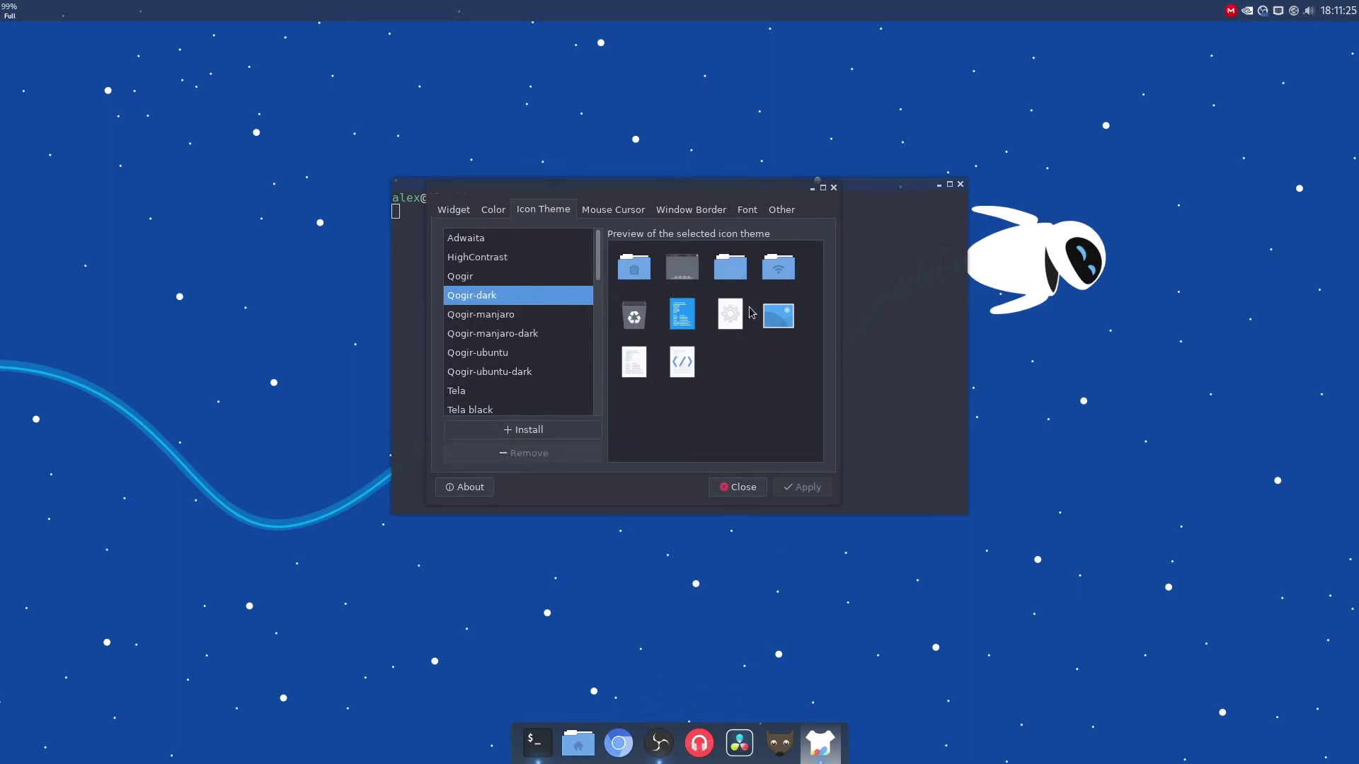
pyautogui.click(718, 486)
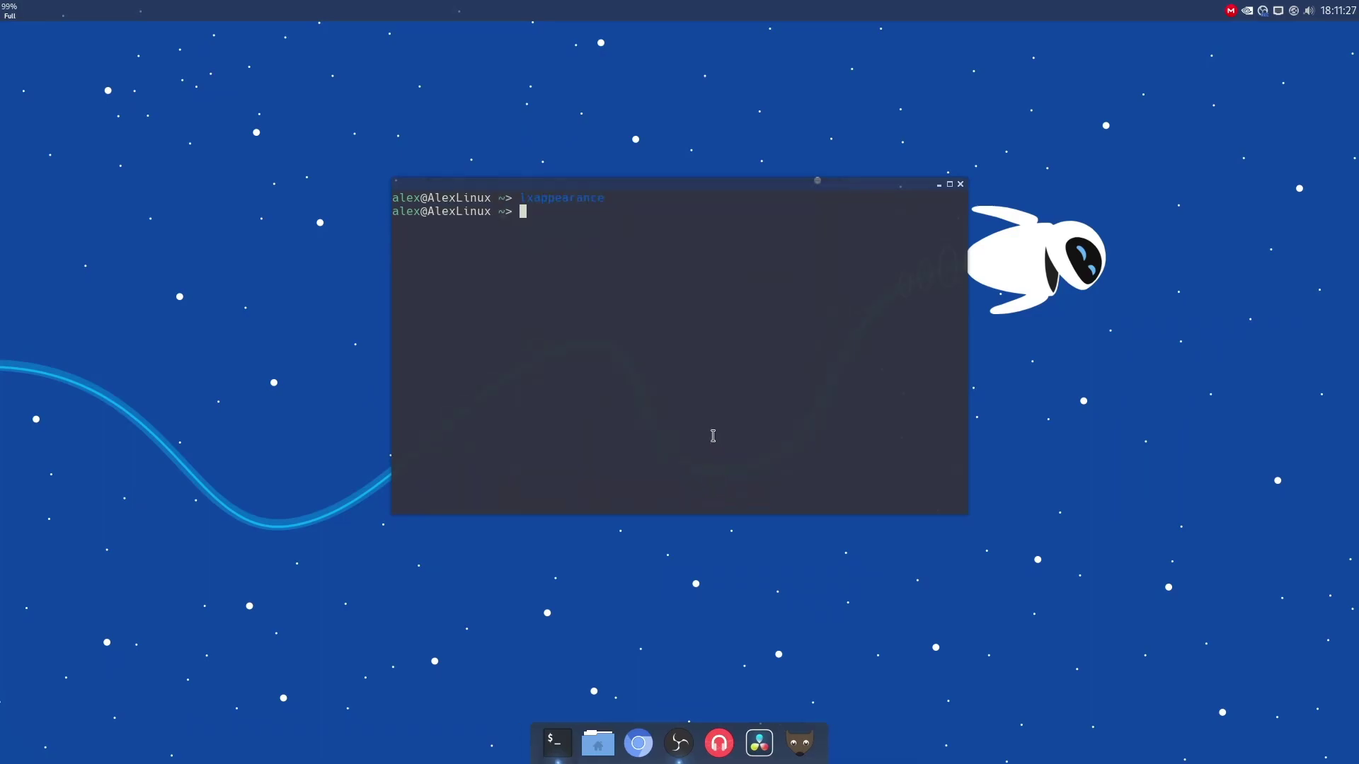
pyautogui.hotkey('ctrl', 'd')
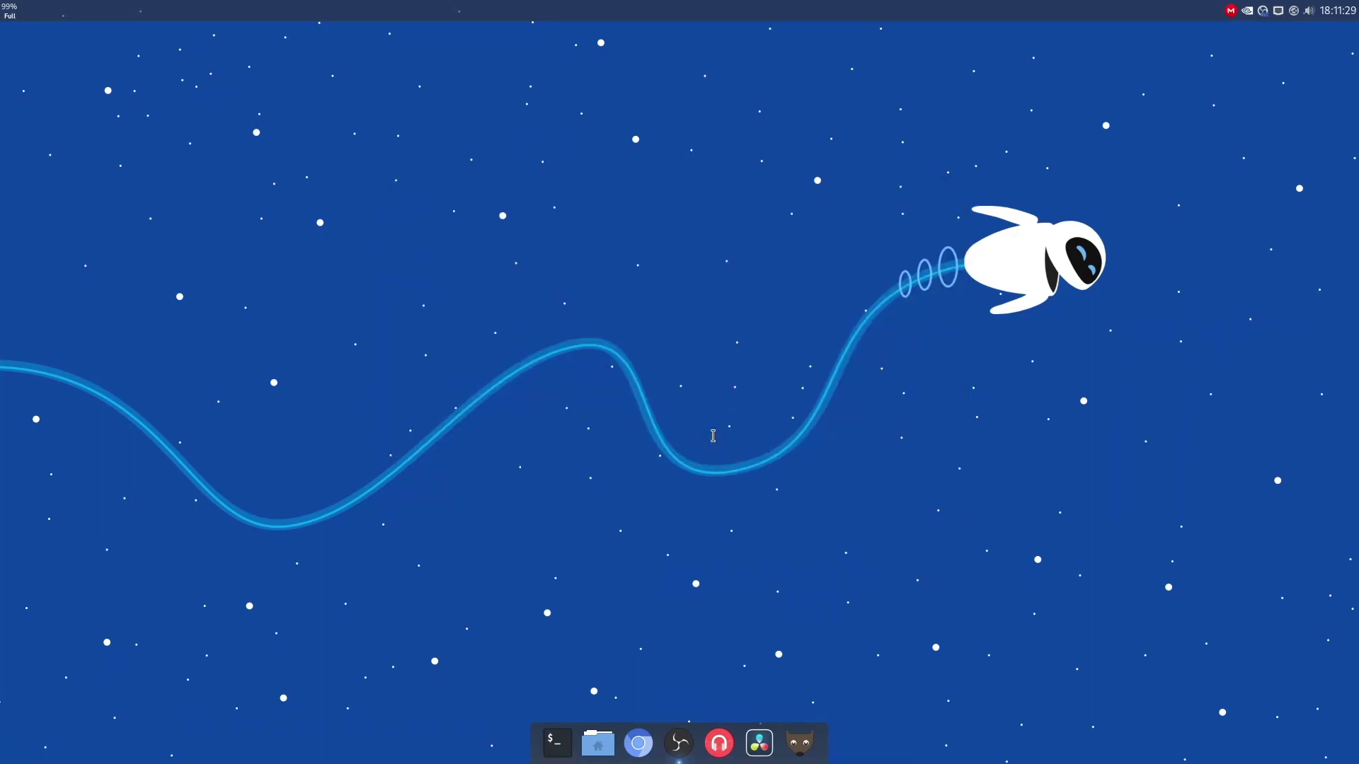
# Open PCManFM at the home folder with Super+E, then briefly open and close two terminals
pyautogui.press('super+e')
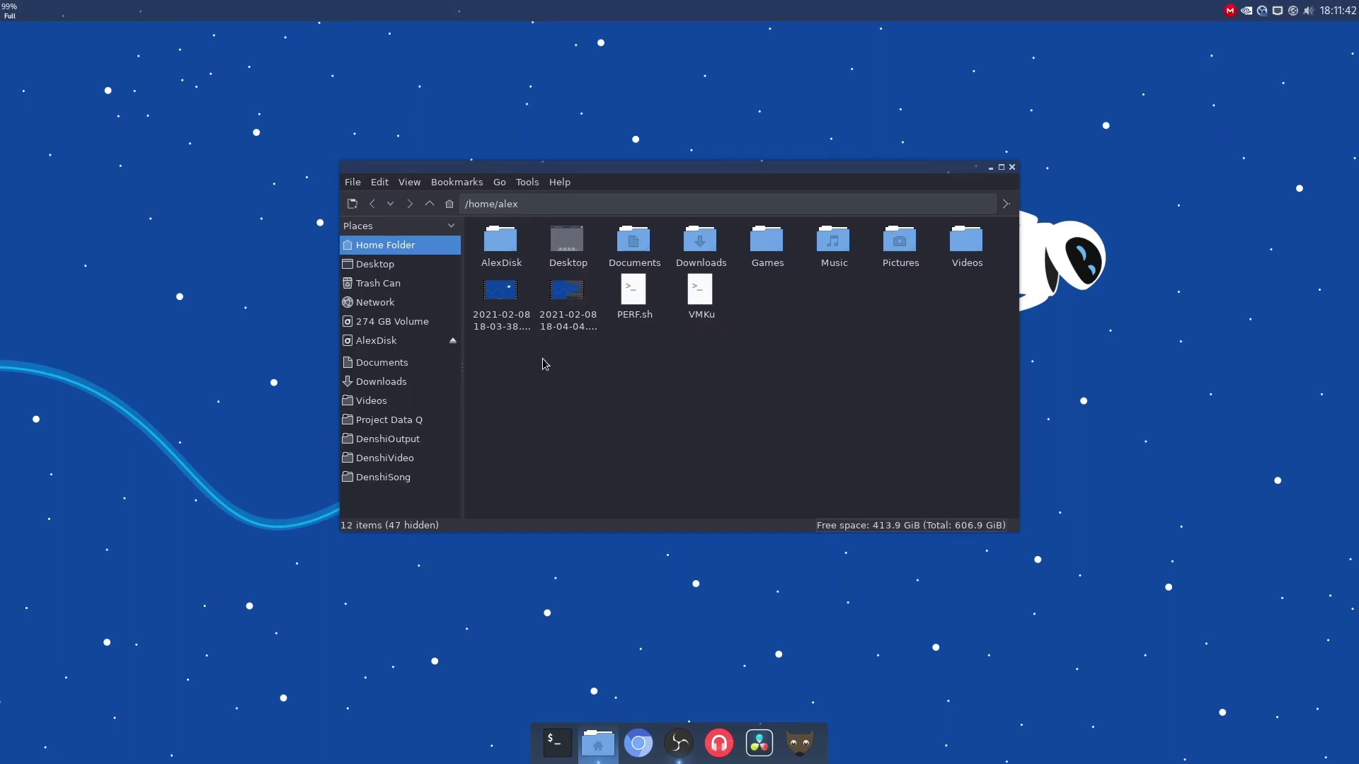
pyautogui.hotkey('ctrl', 'alt', 't')
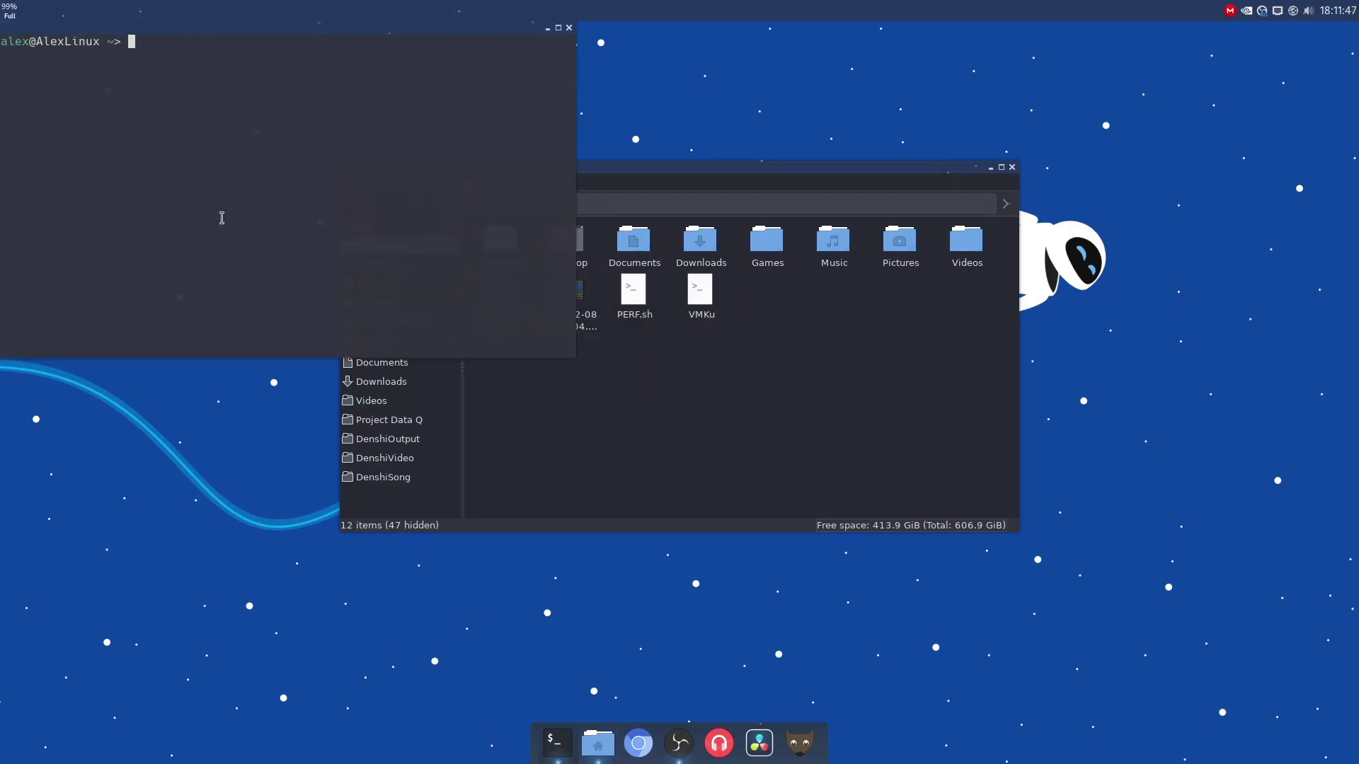
pyautogui.hotkey('alt', 'F4')
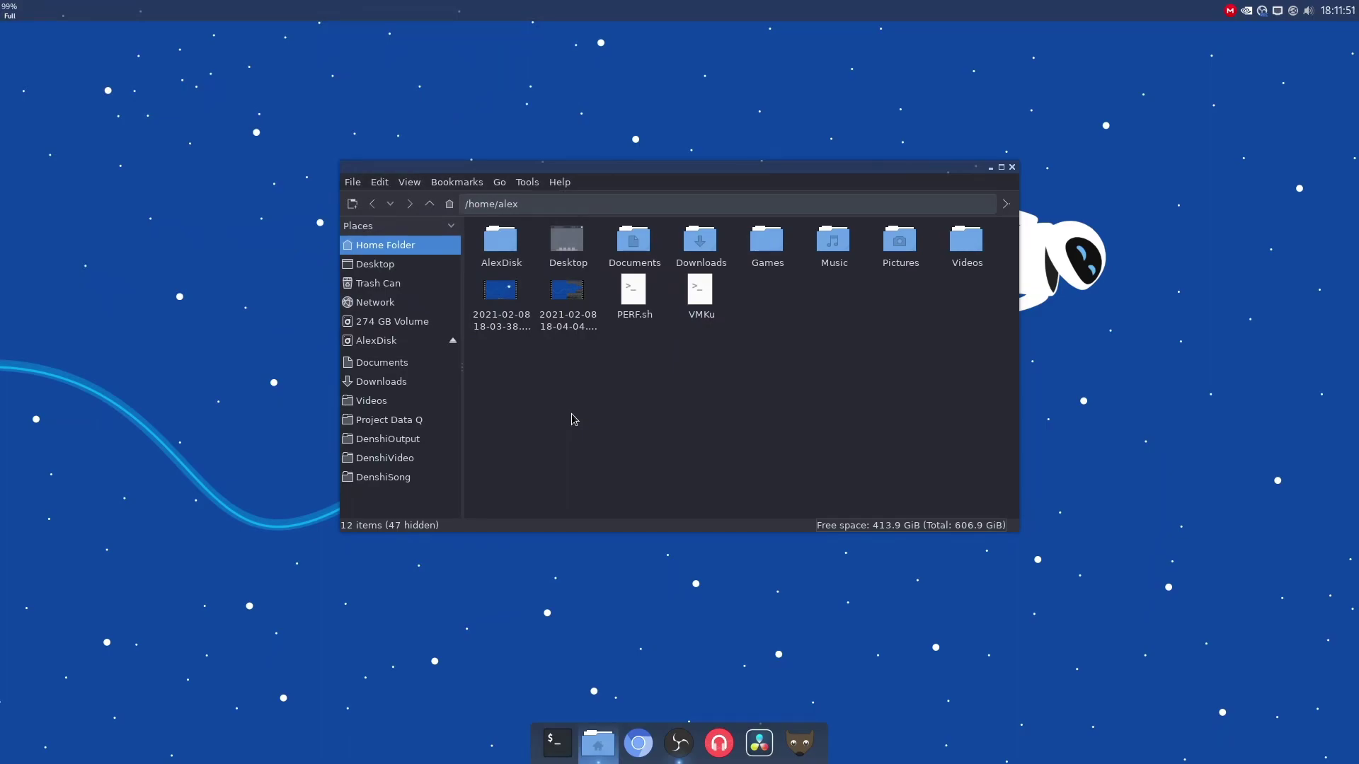
pyautogui.hotkey('ctrl', 'alt', 't')
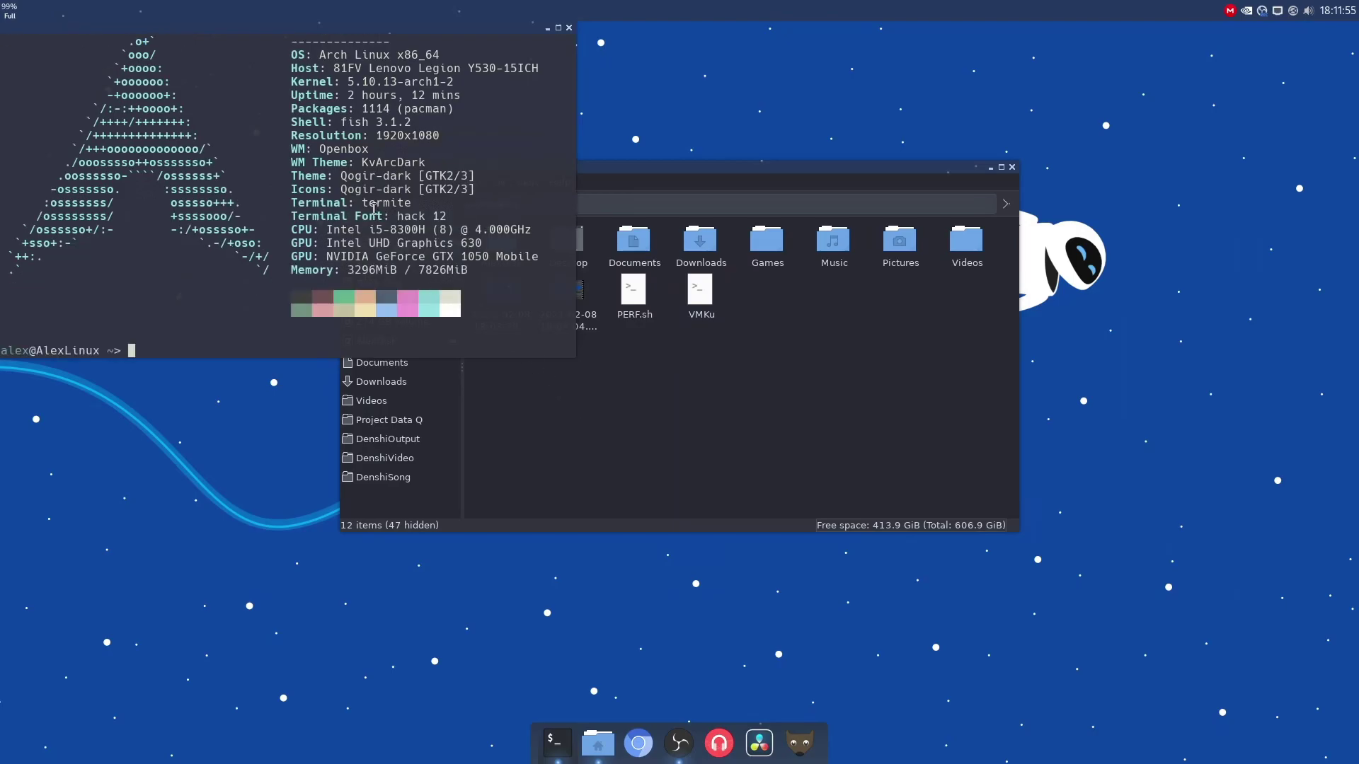
pyautogui.hotkey('ctrl', 'd')
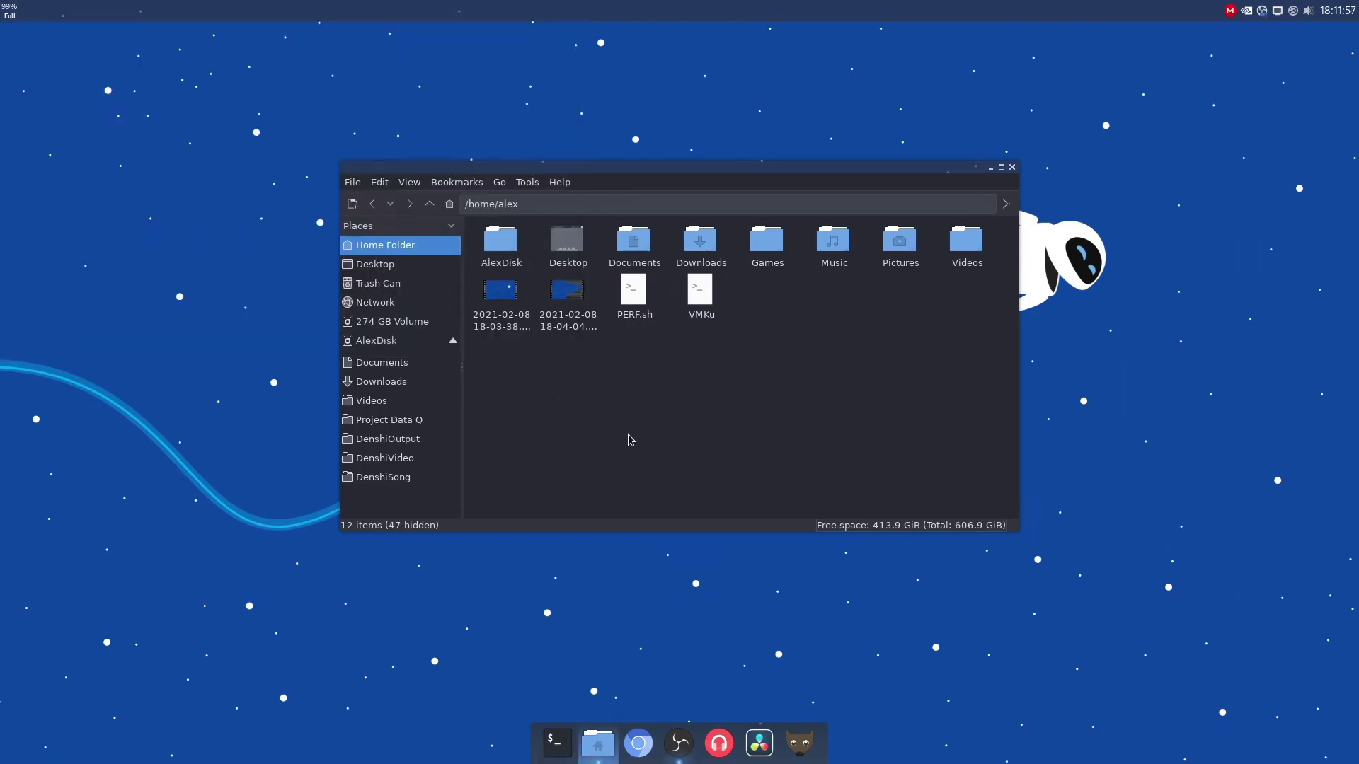
pyautogui.click(379, 182)
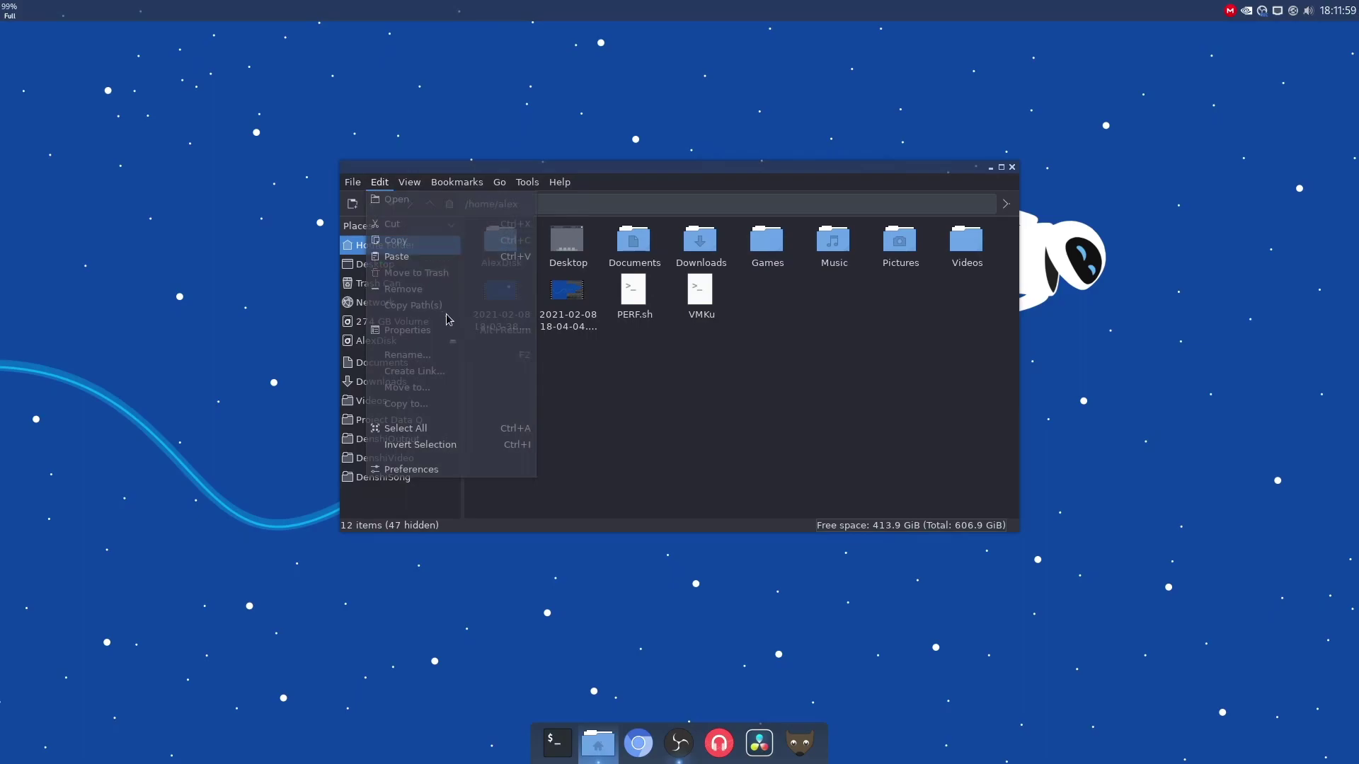
pyautogui.click(463, 472)
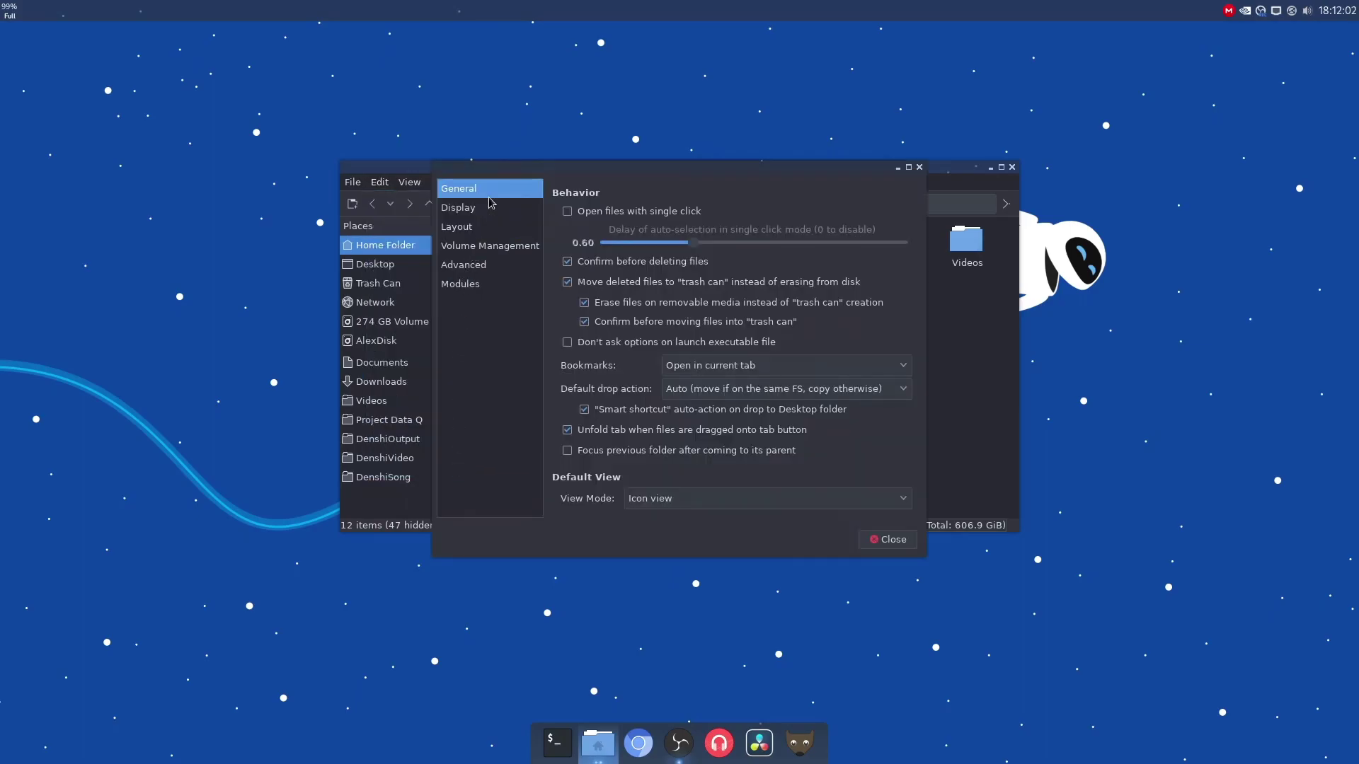
pyautogui.click(504, 213)
pyautogui.click(511, 232)
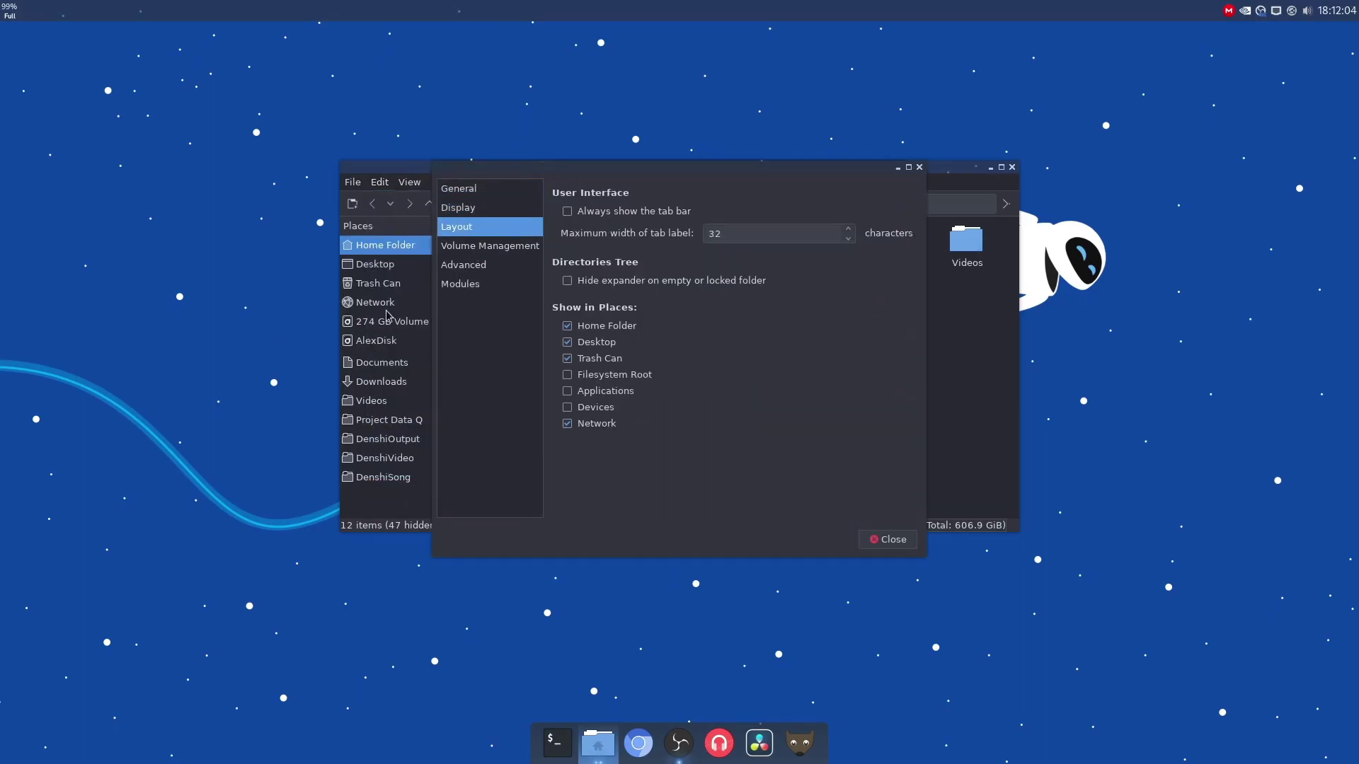
pyautogui.click(499, 249)
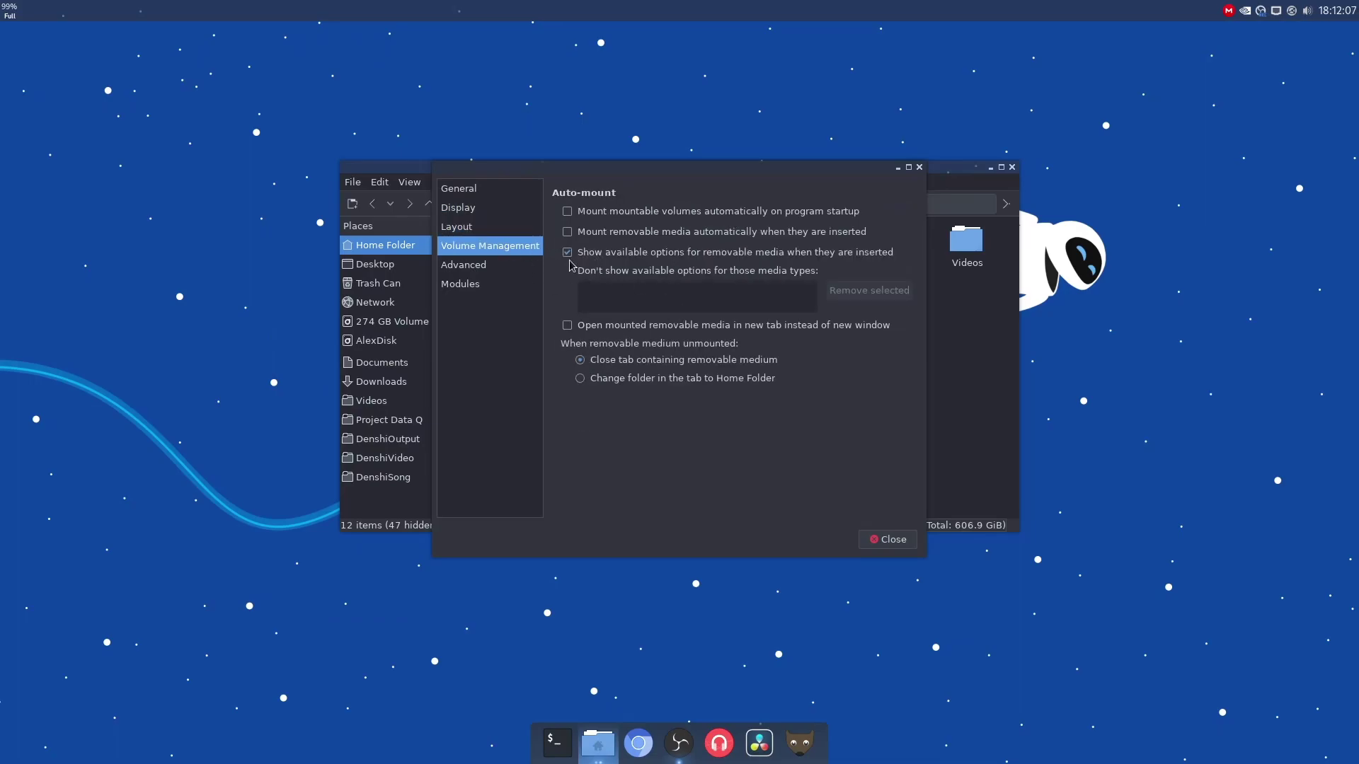
pyautogui.click(452, 266)
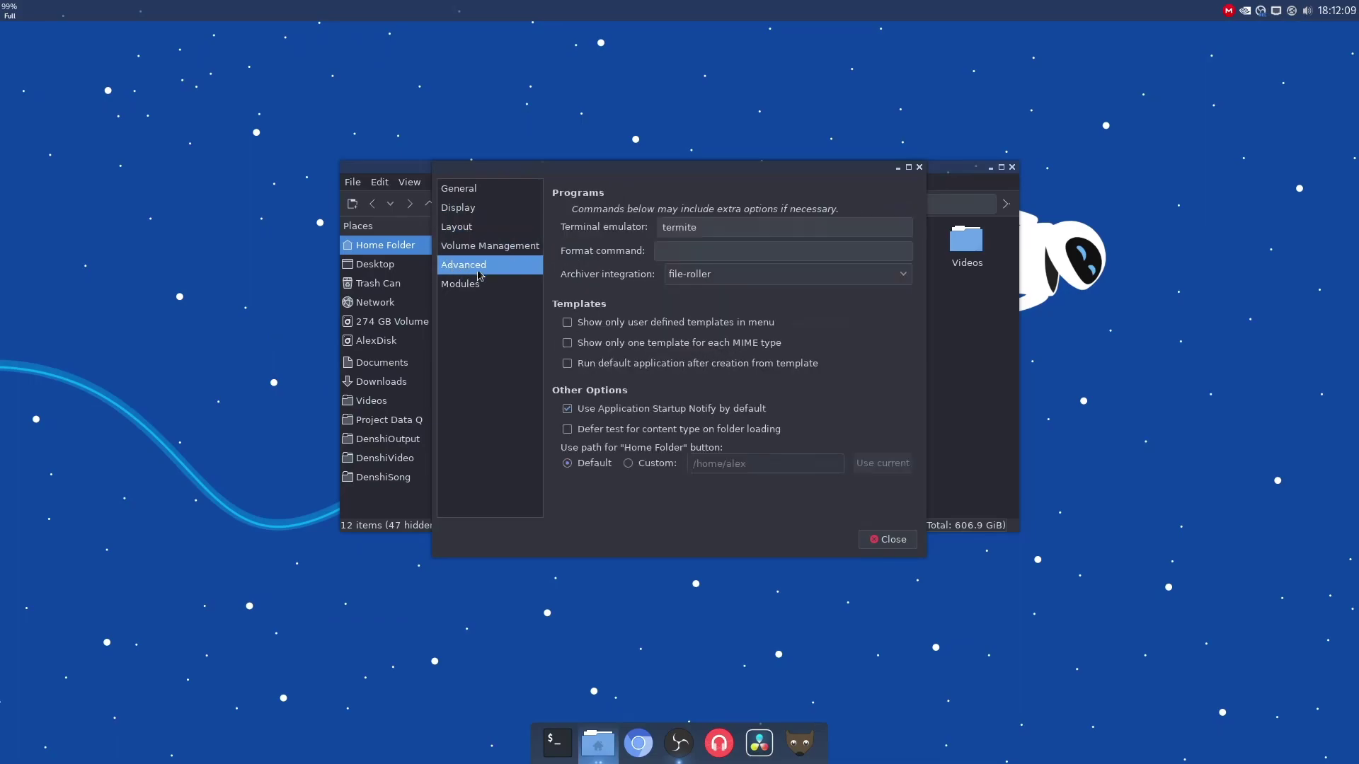
pyautogui.click(899, 539)
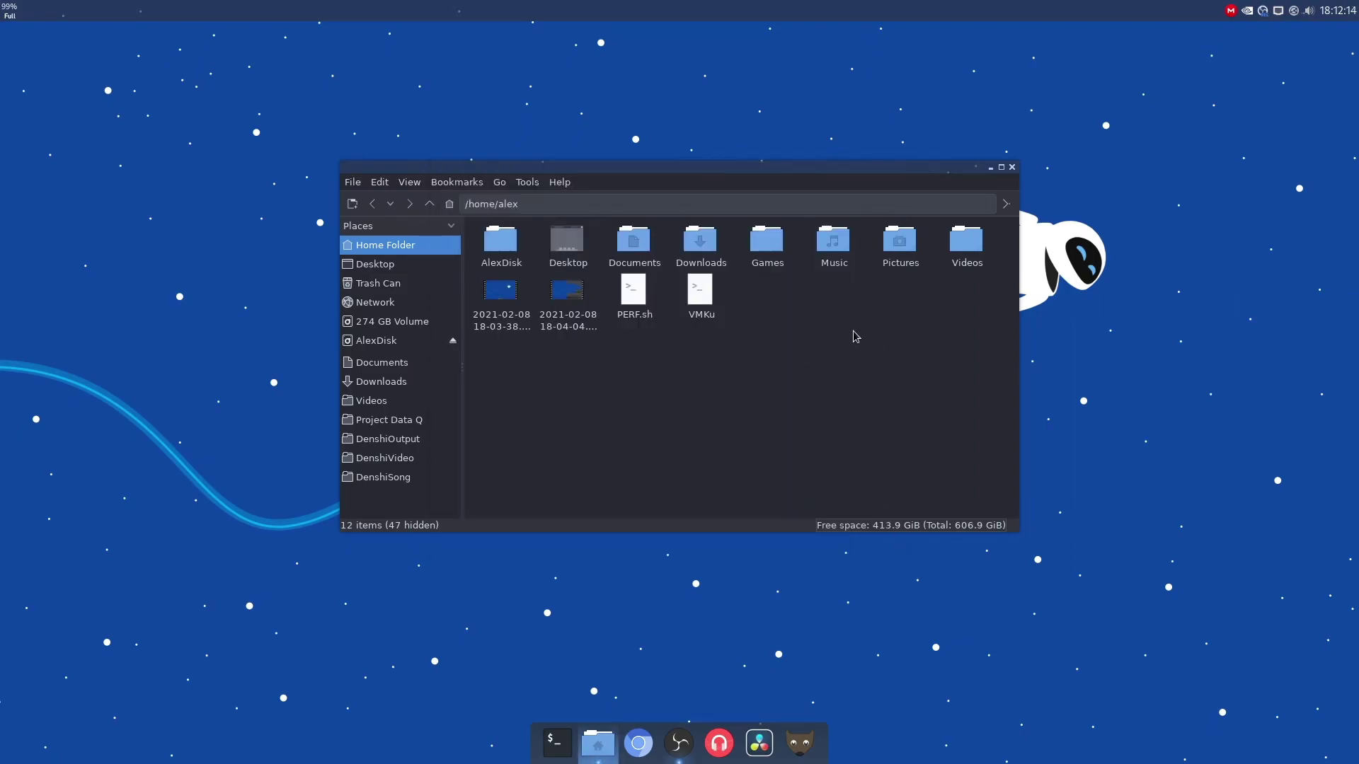
# Close PCManFM, reopen the home folder with Super+E, and close it again
pyautogui.hotkey('alt', 'F4')
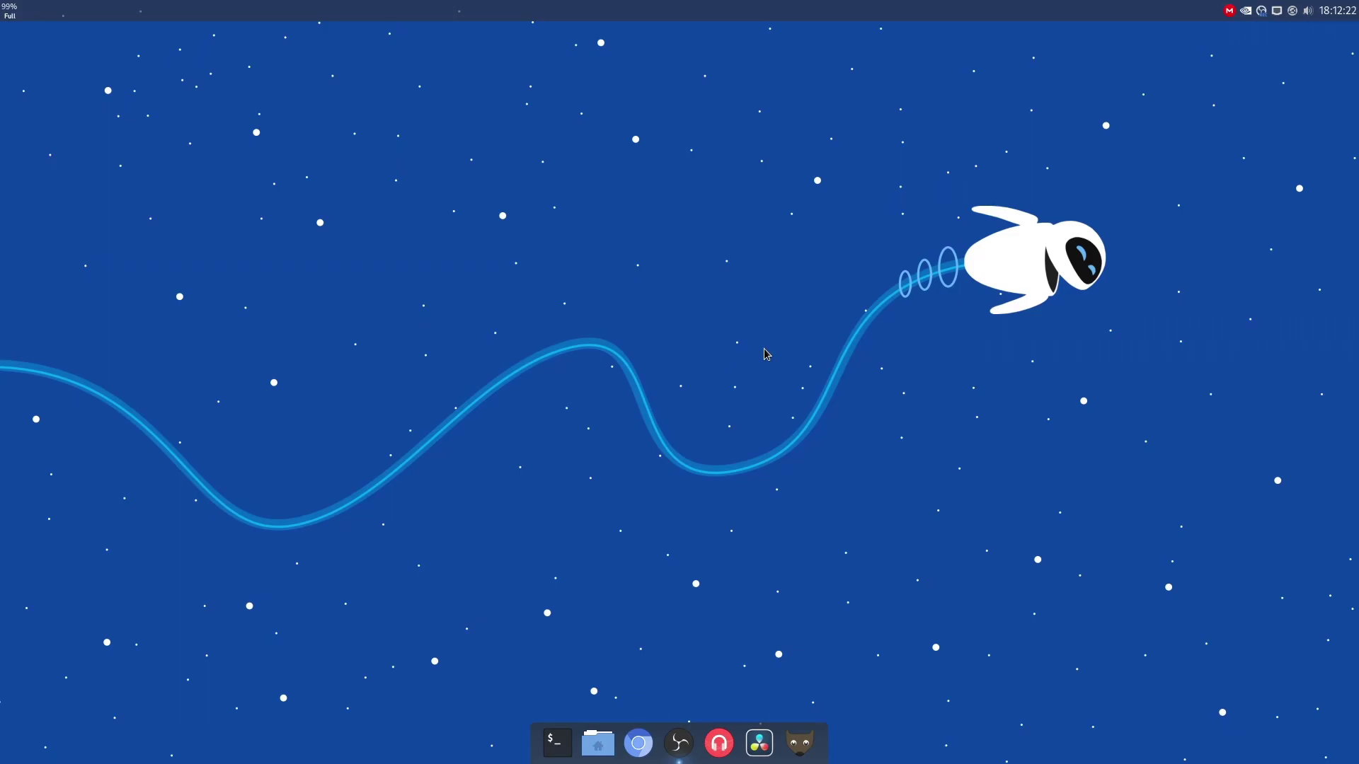
pyautogui.press('super+e')
pyautogui.hotkey('ctrl', 'w')
# Open a terminal and tile it left, right, top-left, then into the bottom-left quarter
pyautogui.hotkey('ctrl', 'alt', 't')
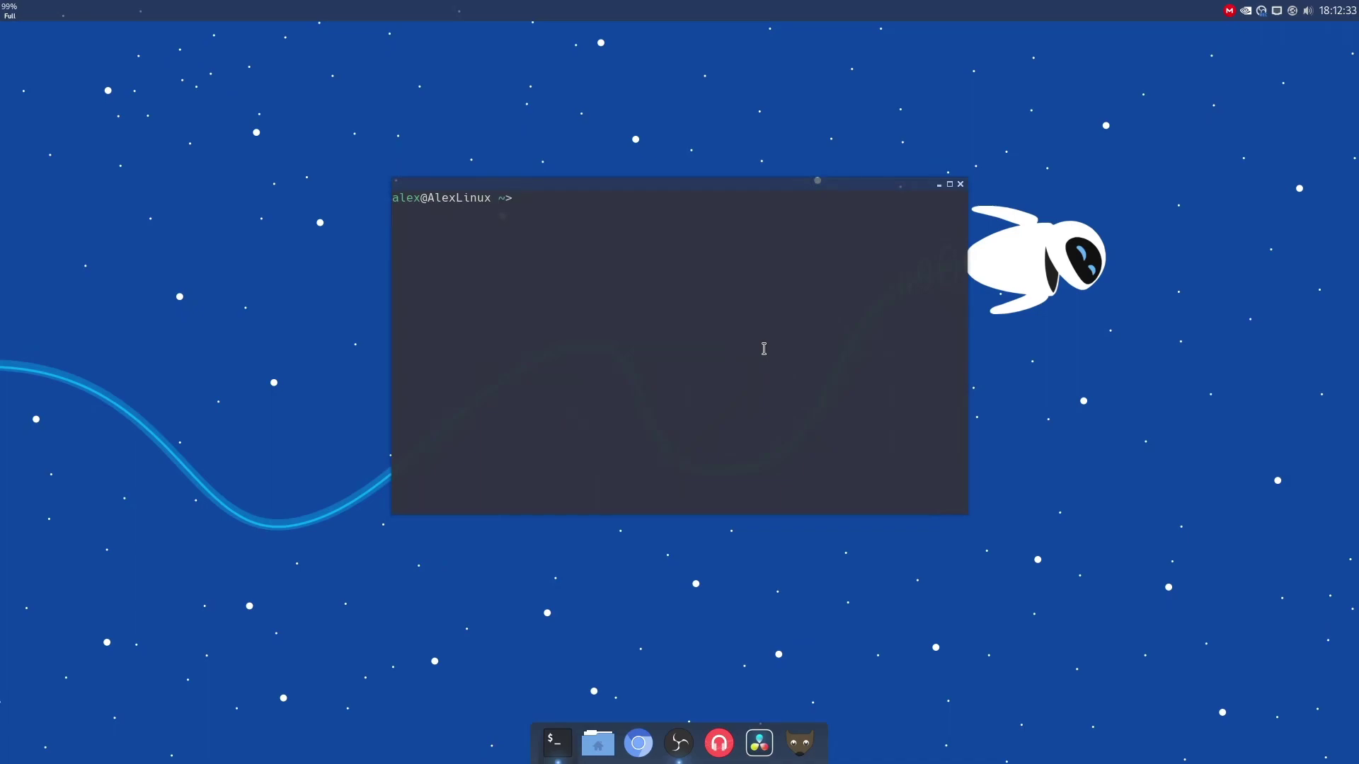
pyautogui.press('super+Left')
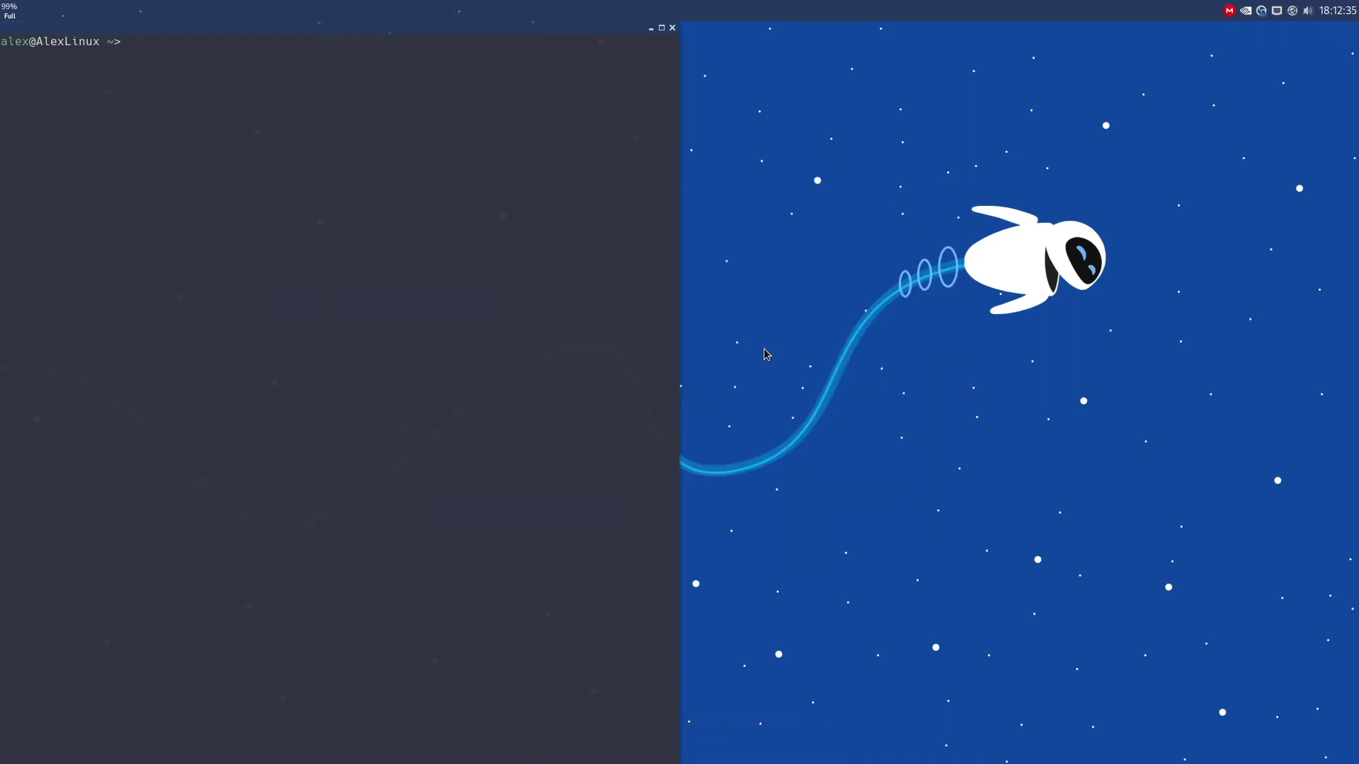
pyautogui.press('super+Right')
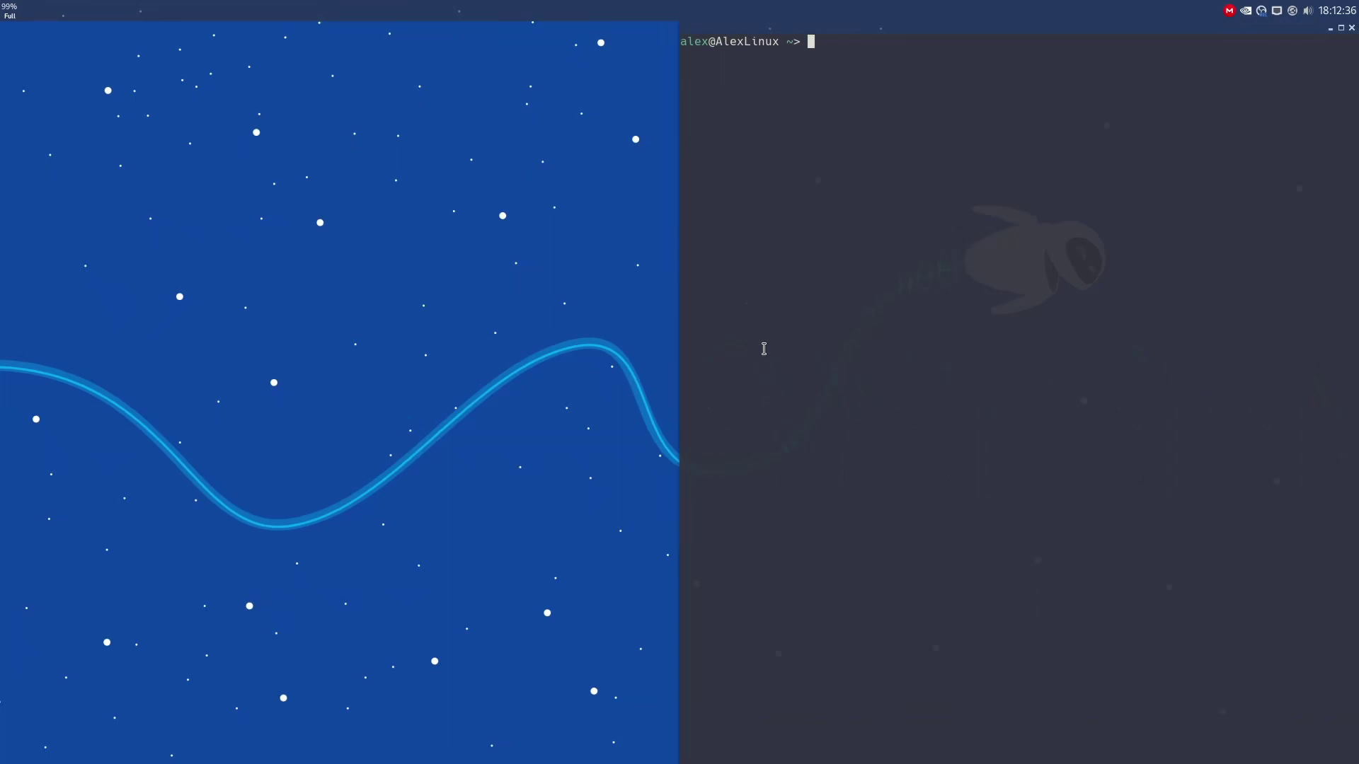
pyautogui.press('super+Left')
pyautogui.press('super+Up')
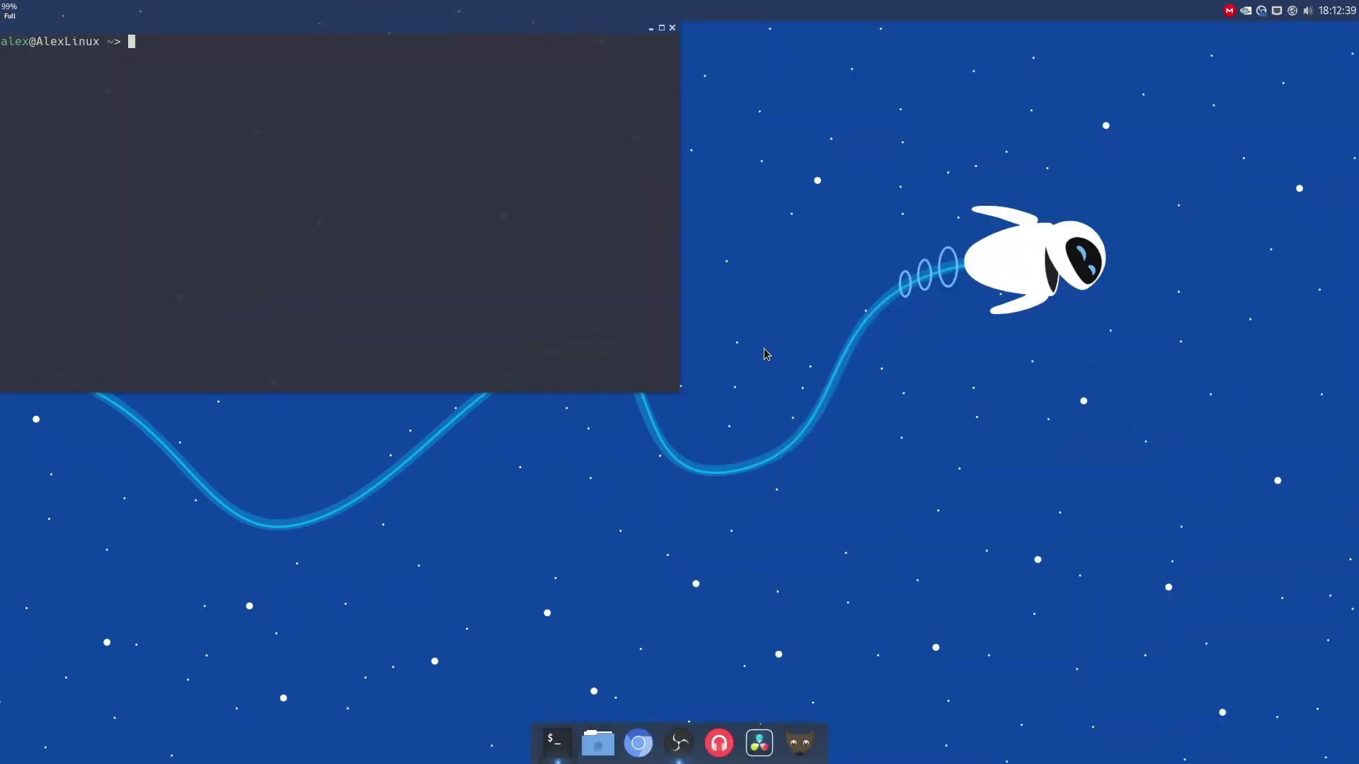
pyautogui.press('super+Down')
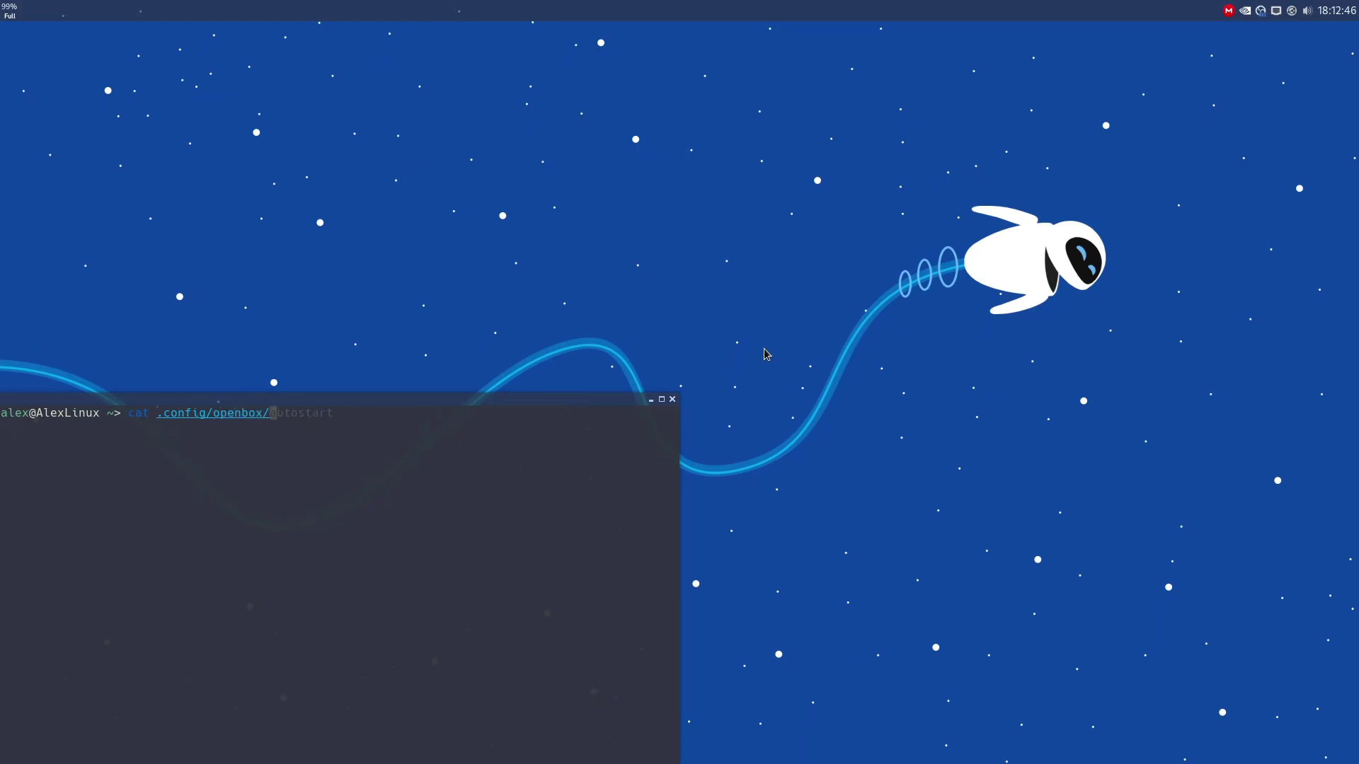
# Print .config/openbox/rc.xml and scroll up through its mouse bindings
pyautogui.press('Return')
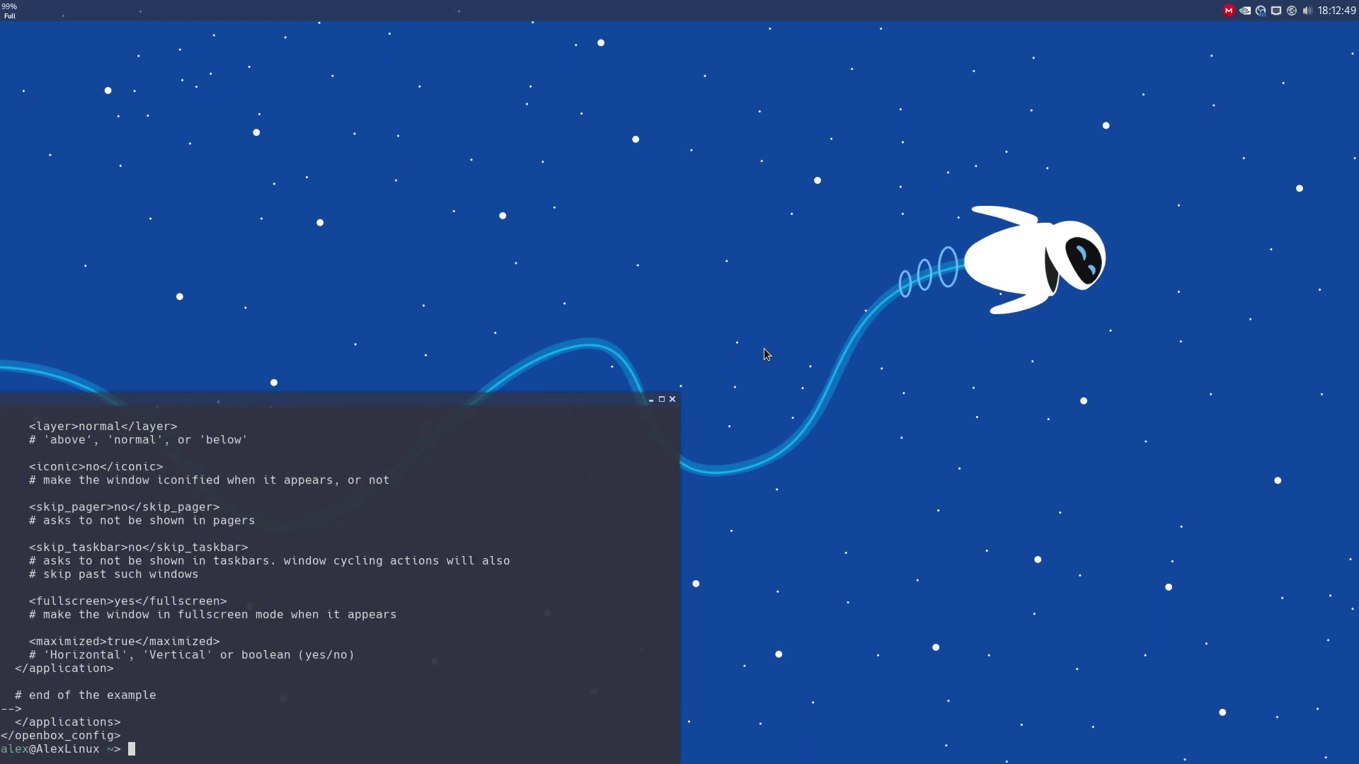
pyautogui.scroll(15, 268, 531)
pyautogui.scroll(20, 268, 531)
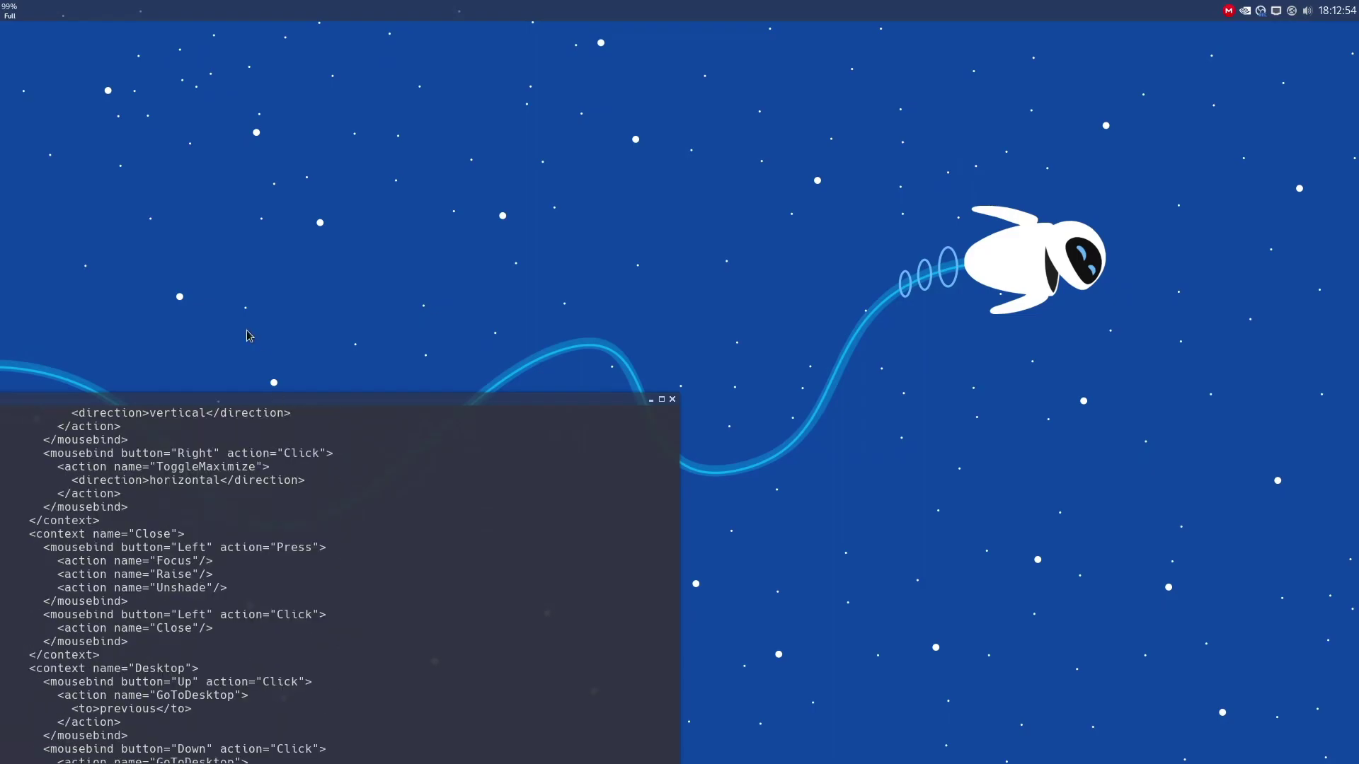
pyautogui.scroll(15, 351, 511)
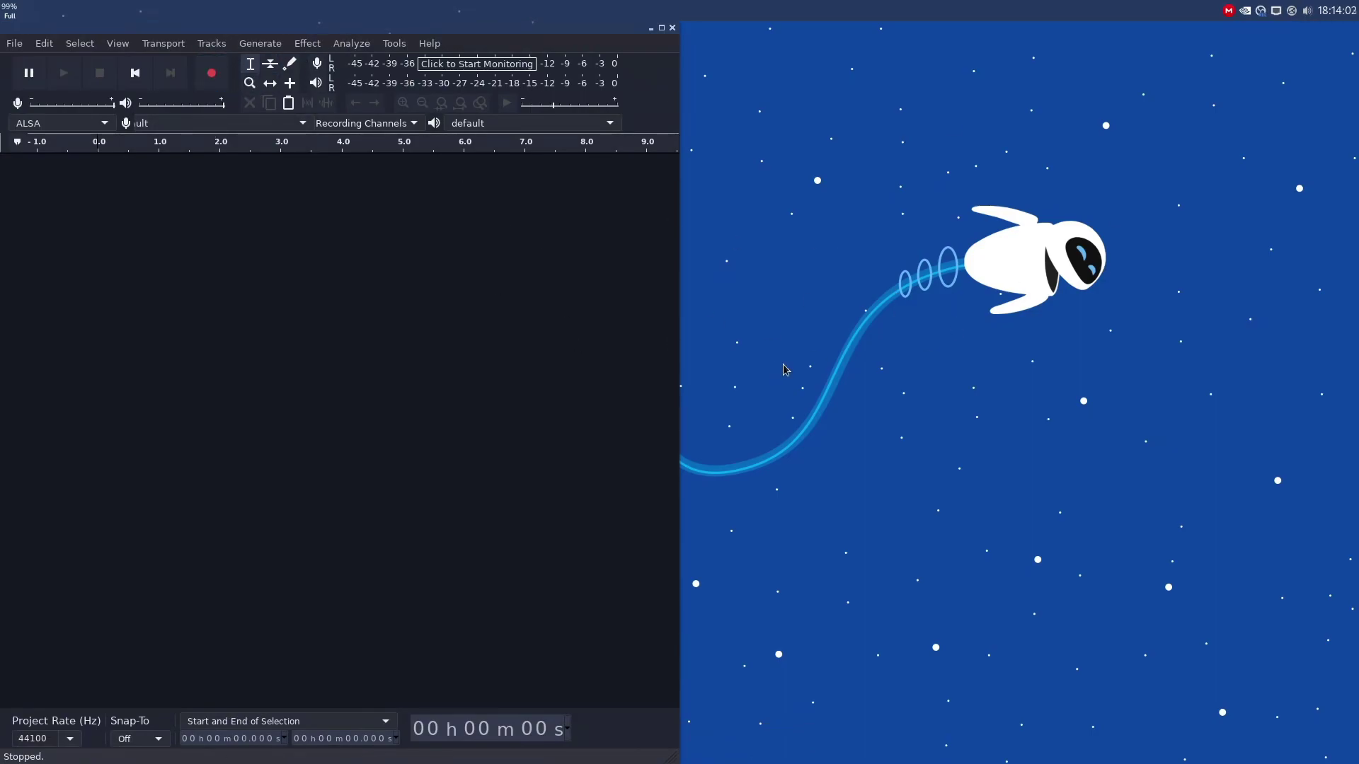
# Record a short stereo clip in Audacity, then close Audacity without saving
pyautogui.press('r')
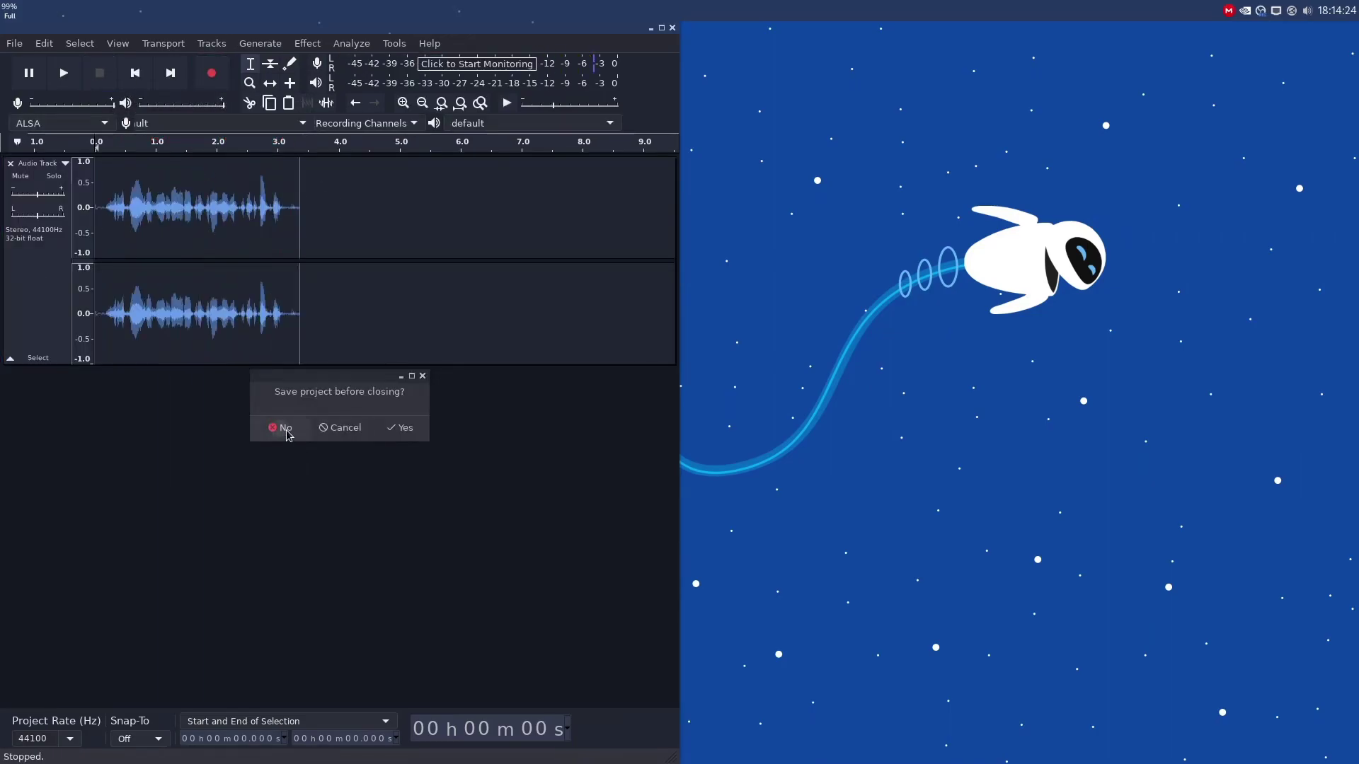
pyautogui.click(278, 429)
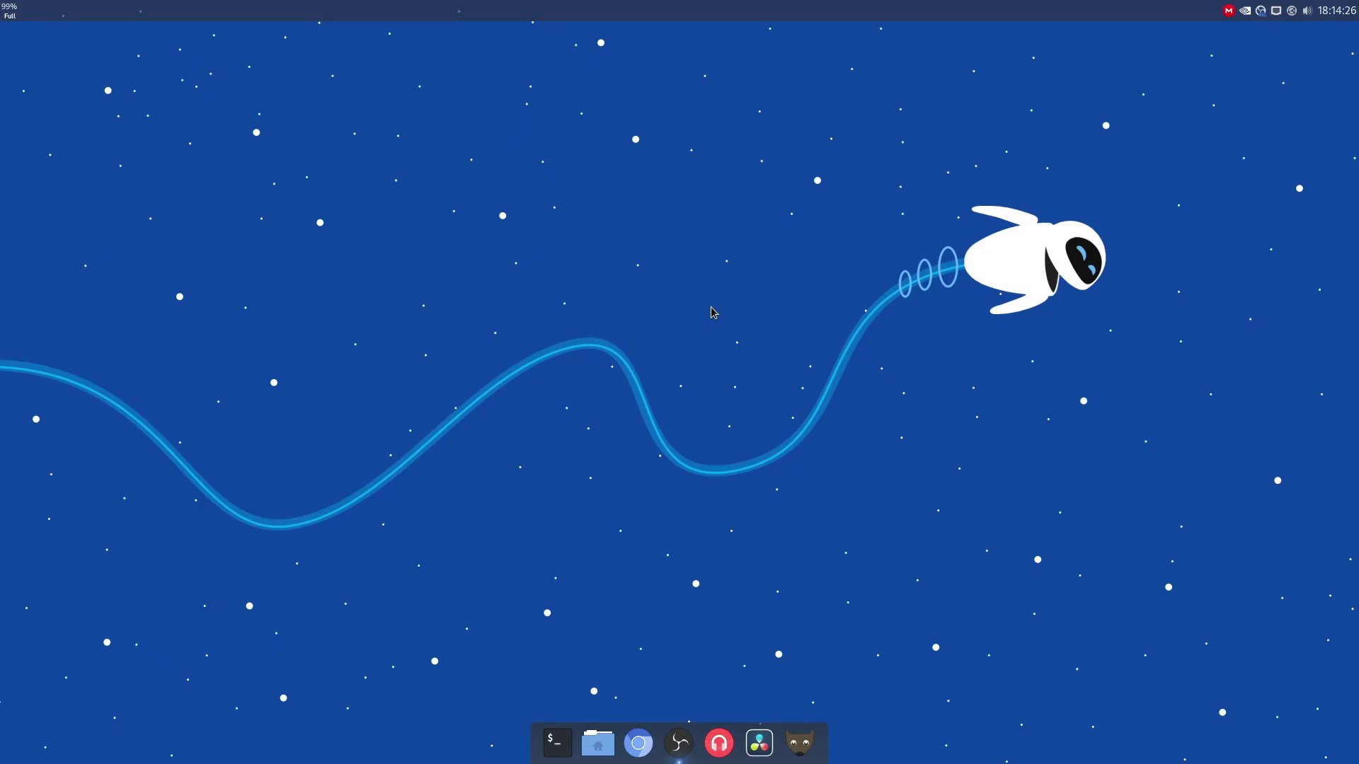